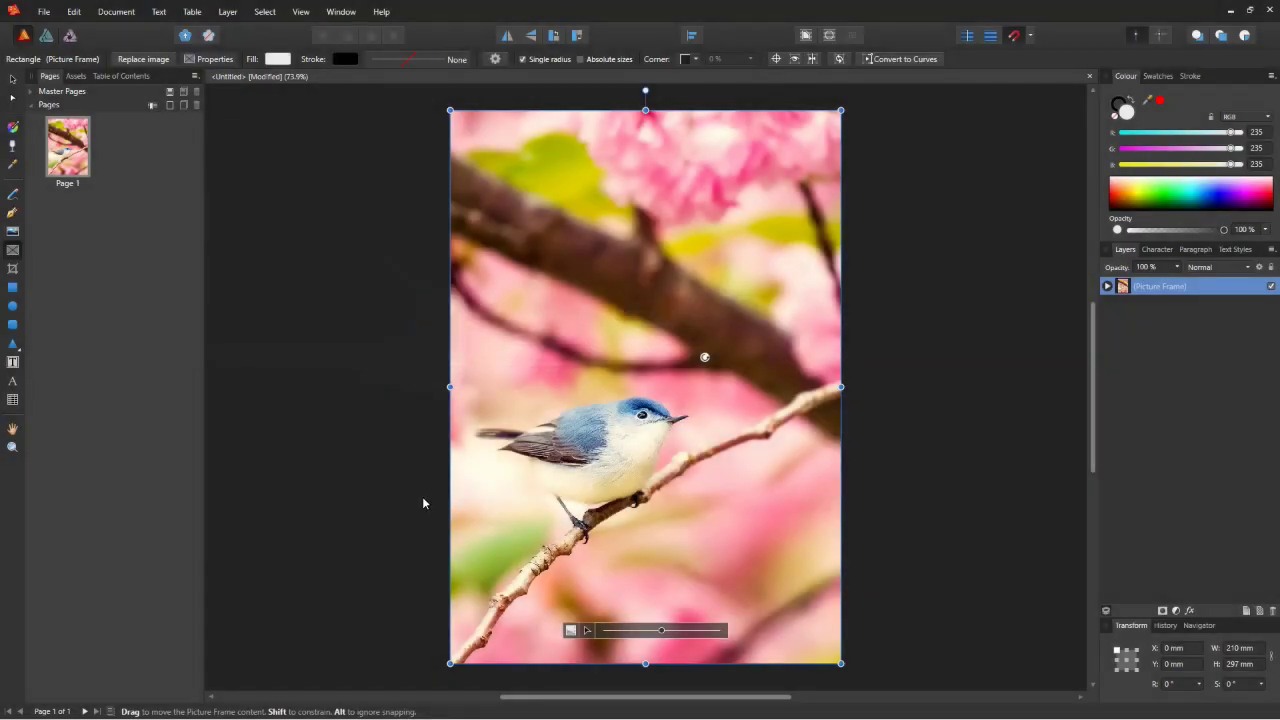
- Deselect the full-page bird photo on page 1 by clicking empty canvas
click(339, 435)
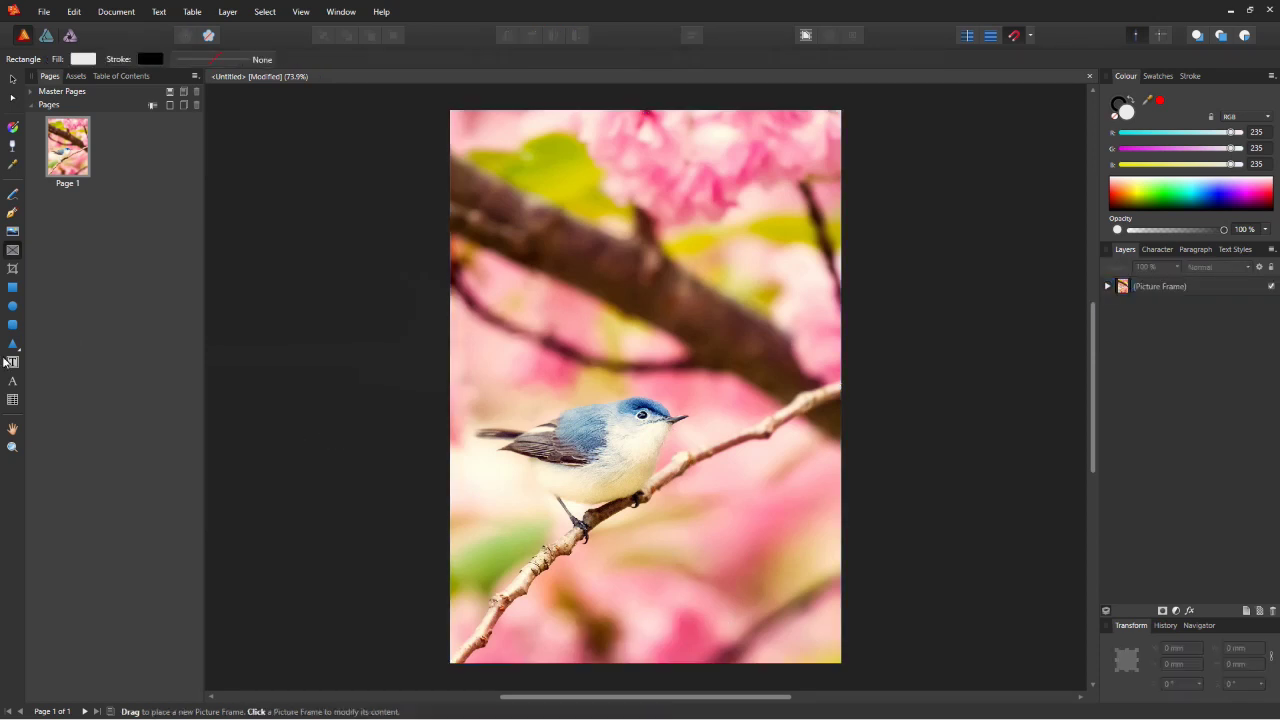
- Create art text reading 'HDR PRO' in the Bebas font
key(t)
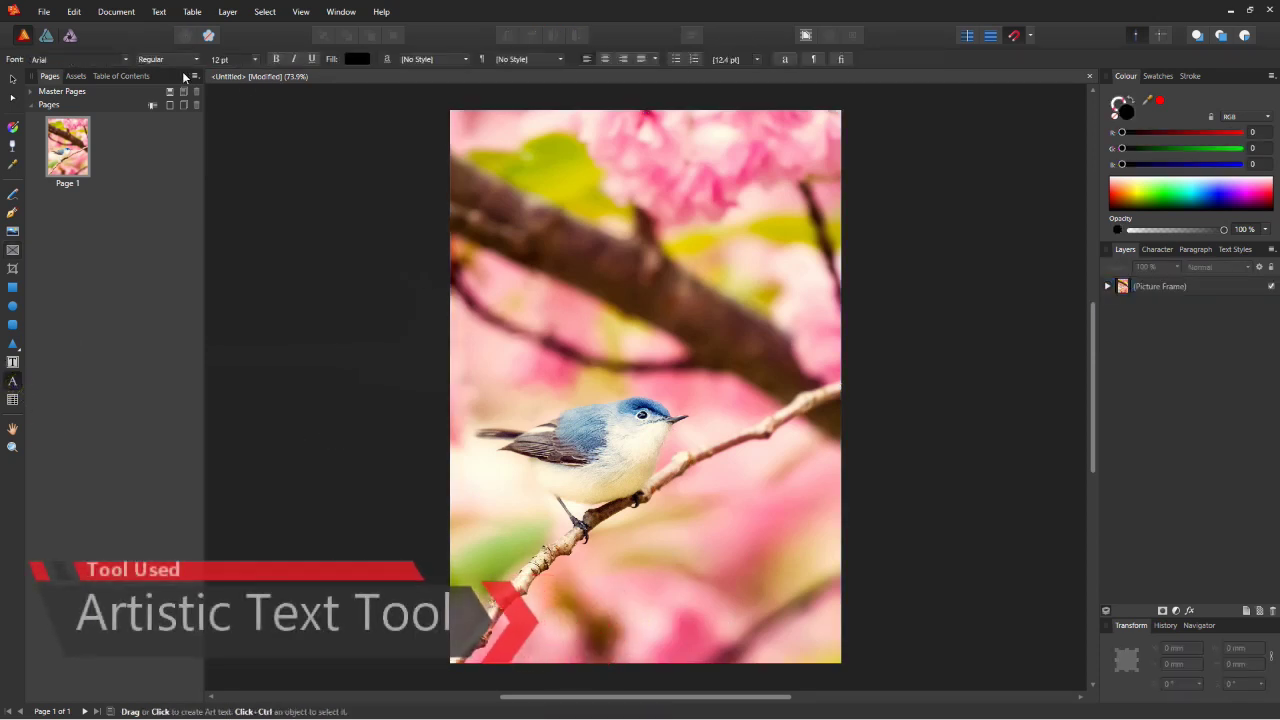
click(126, 59)
scroll(157, 251, down, 5)
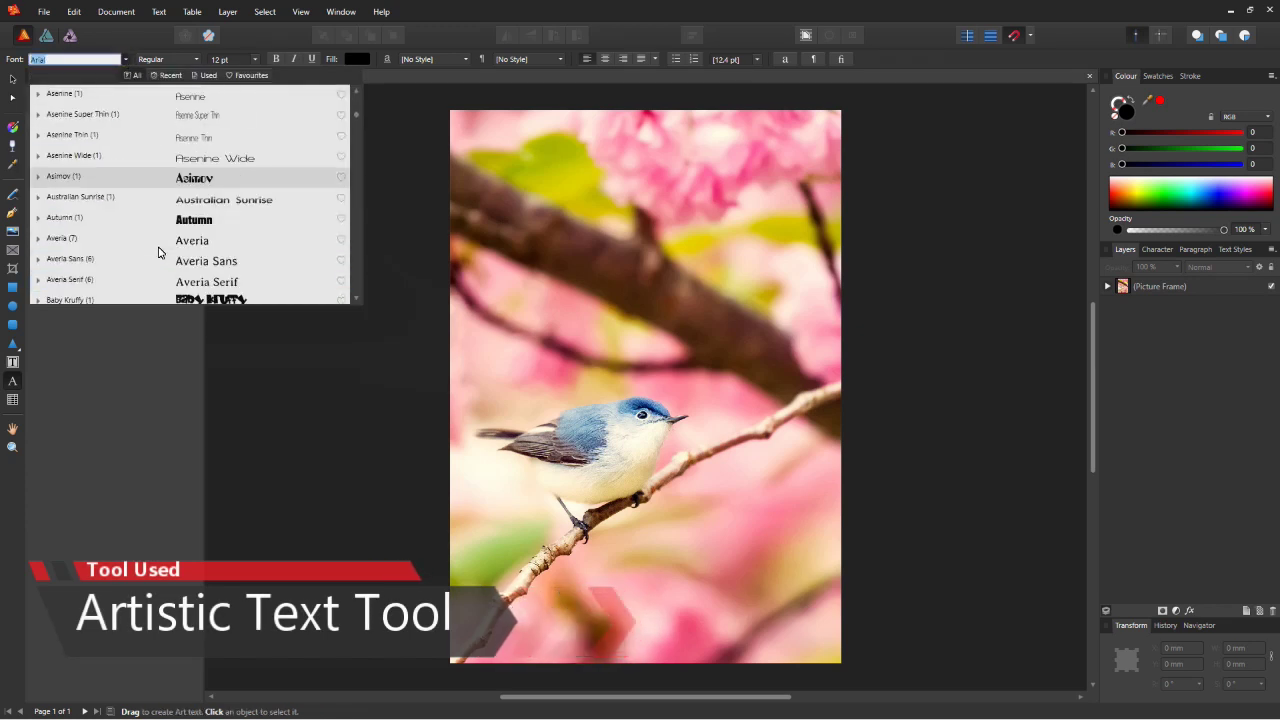
scroll(158, 254, down, 2)
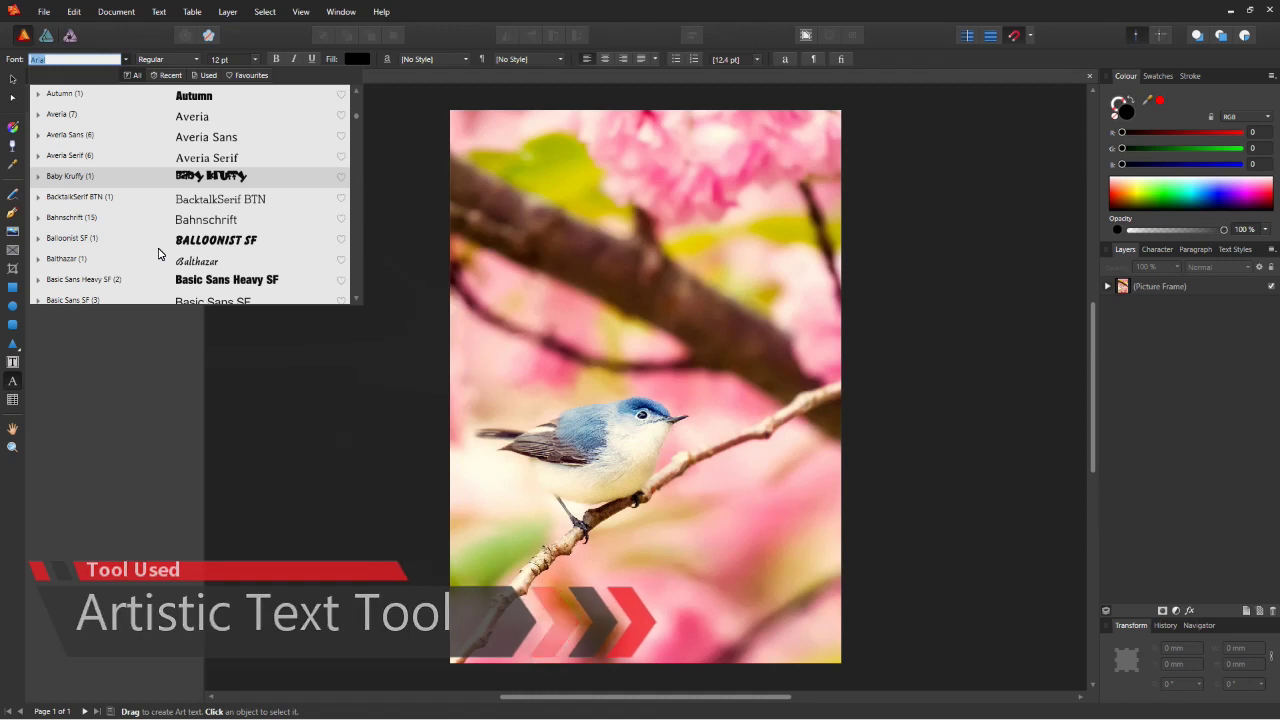
scroll(158, 254, down, 1)
scroll(157, 253, down, 3)
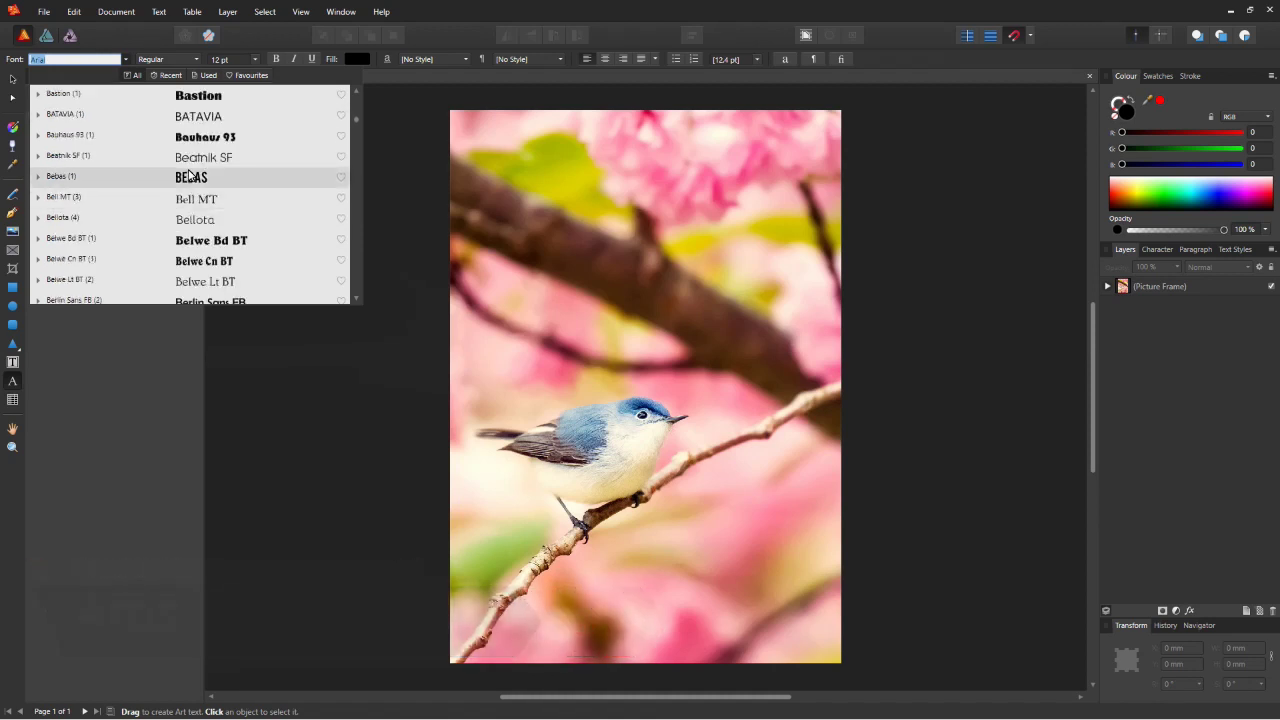
click(189, 178)
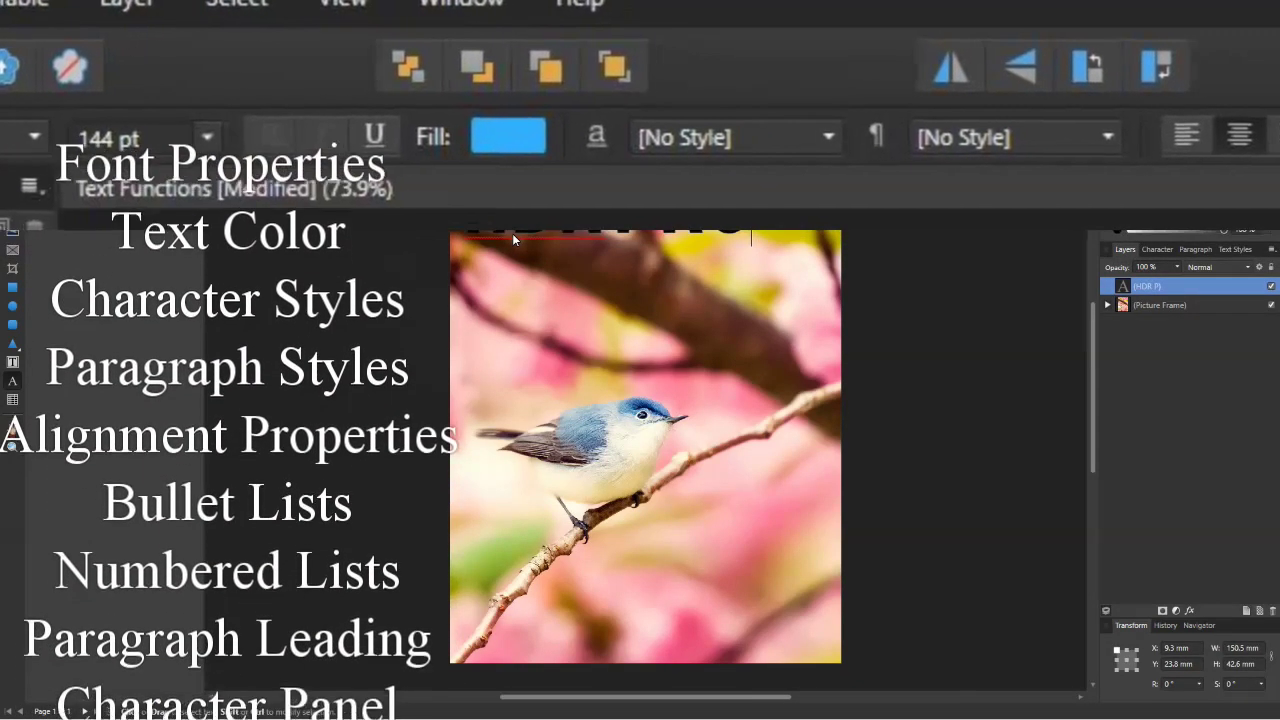
key(Escape)
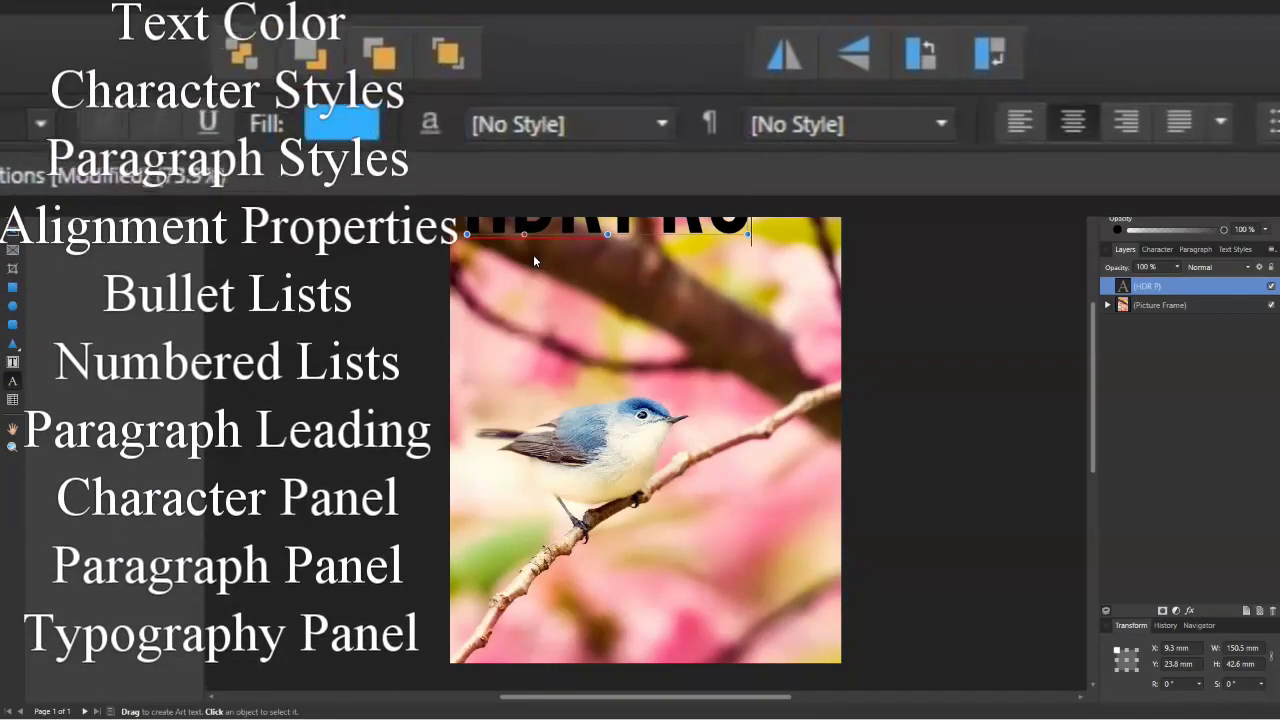
- Centre the HDR PRO headline horizontally and select its text for recolouring
key(v)
drag(539, 234, 577, 234)
double_click(577, 212)
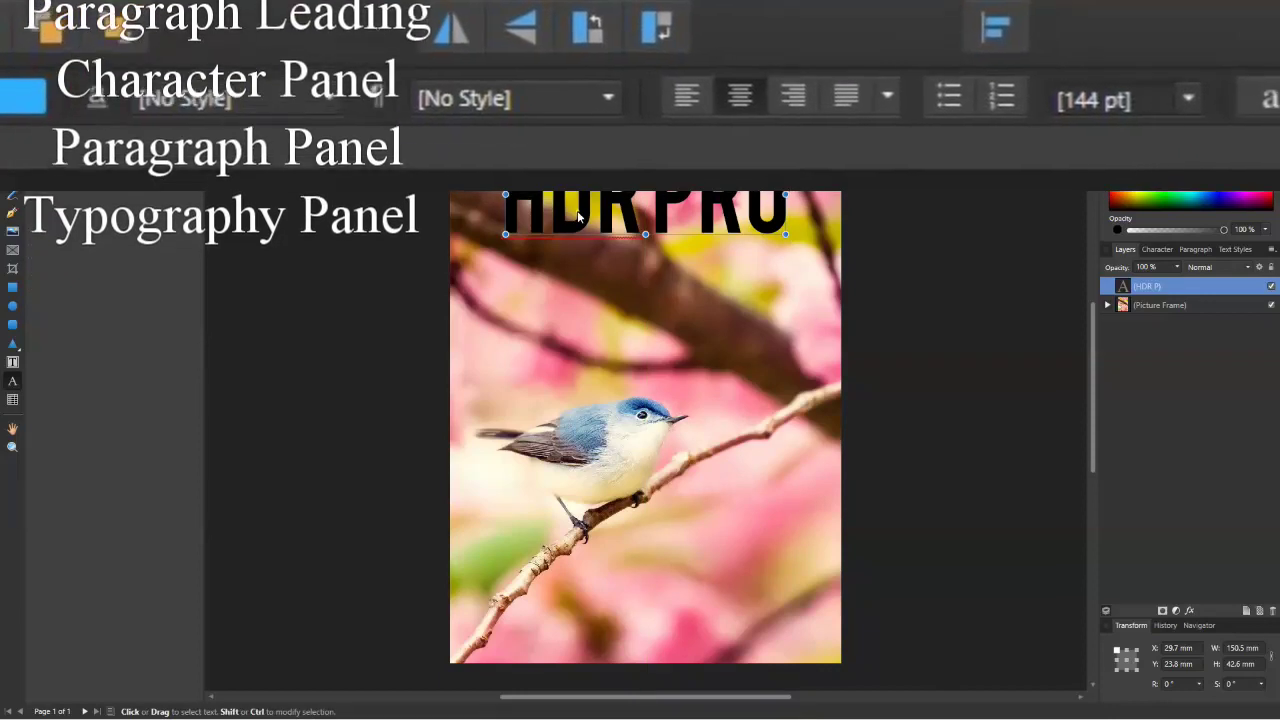
key(ctrl+a)
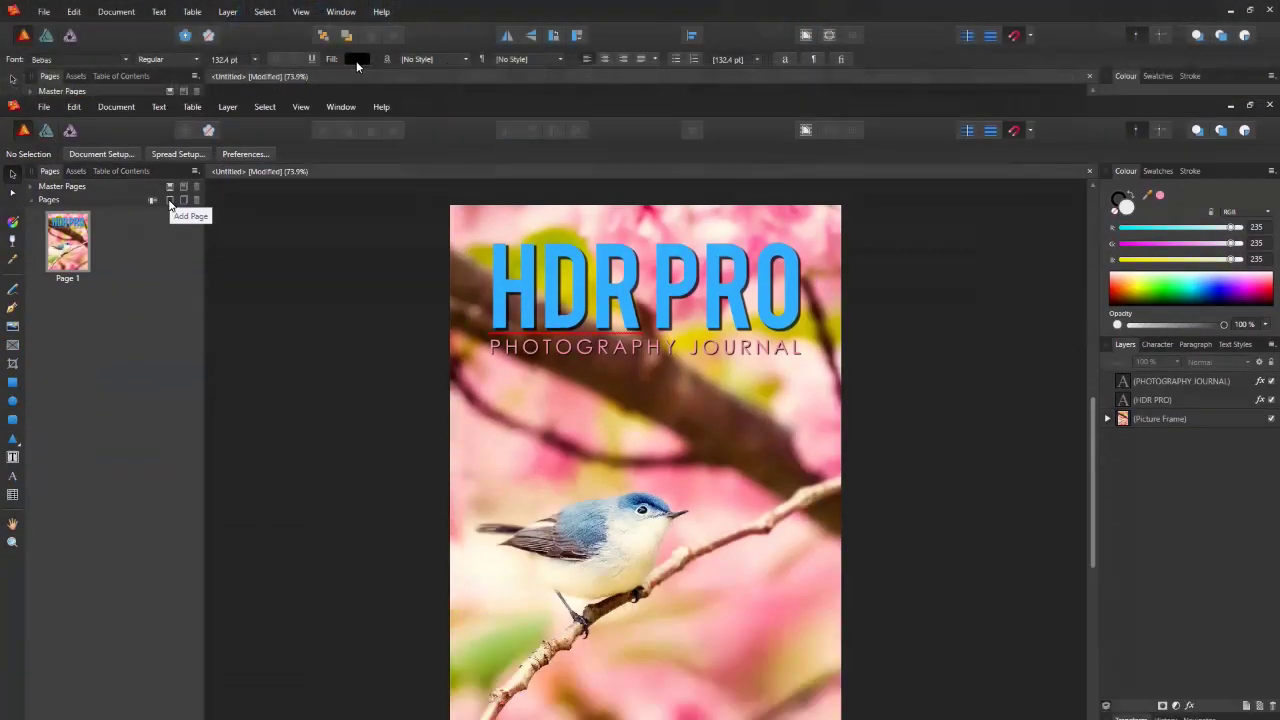
- Add one blank page after page 1 and bring up the Character settings
click(169, 105)
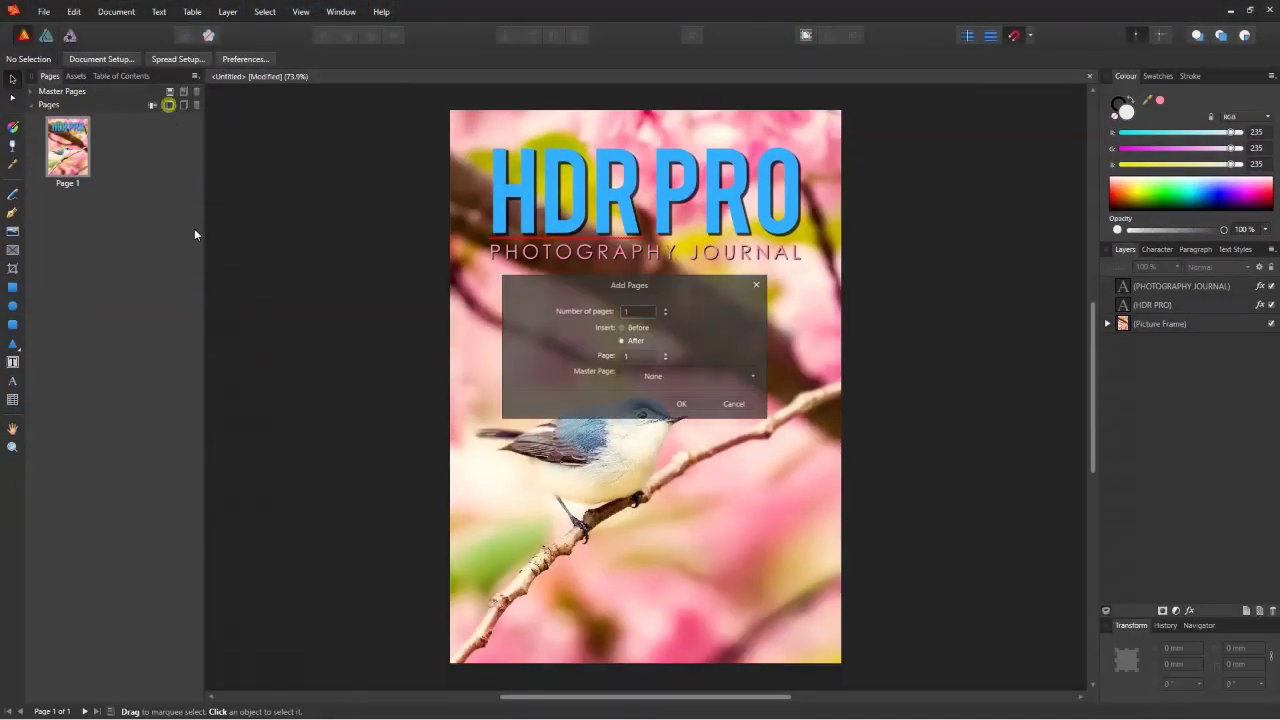
click(690, 410)
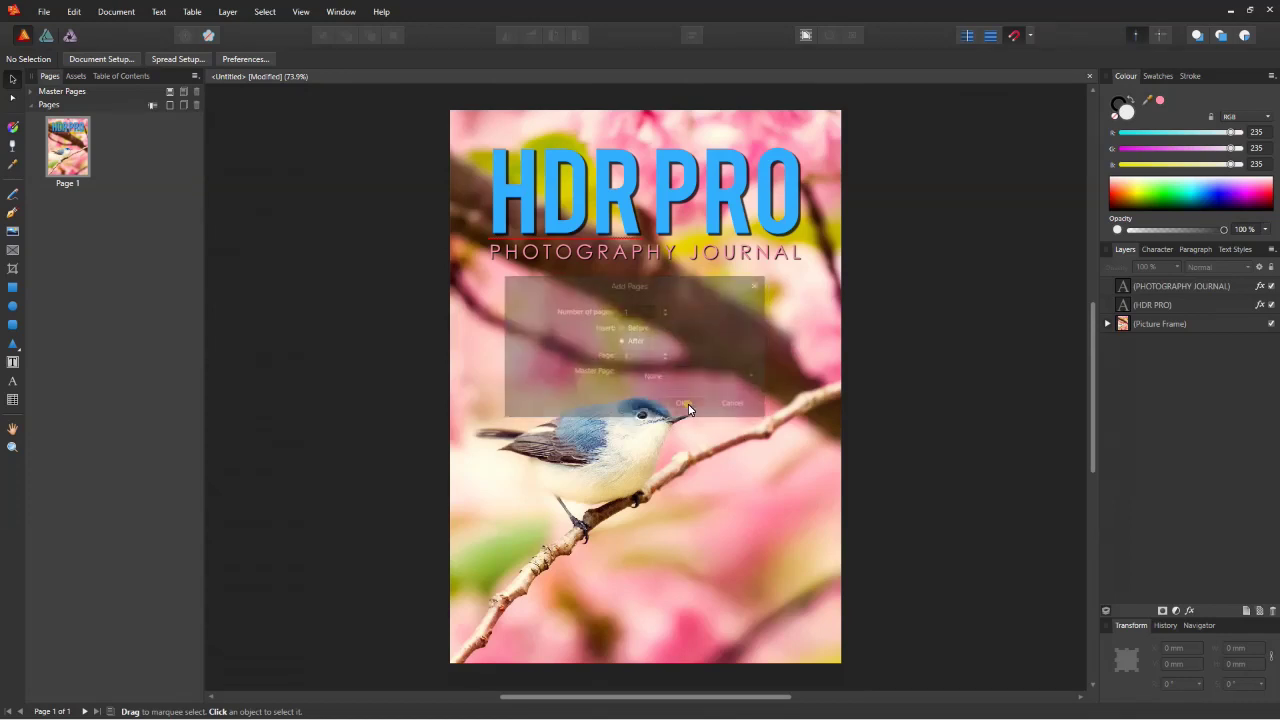
key(ctrl+t)
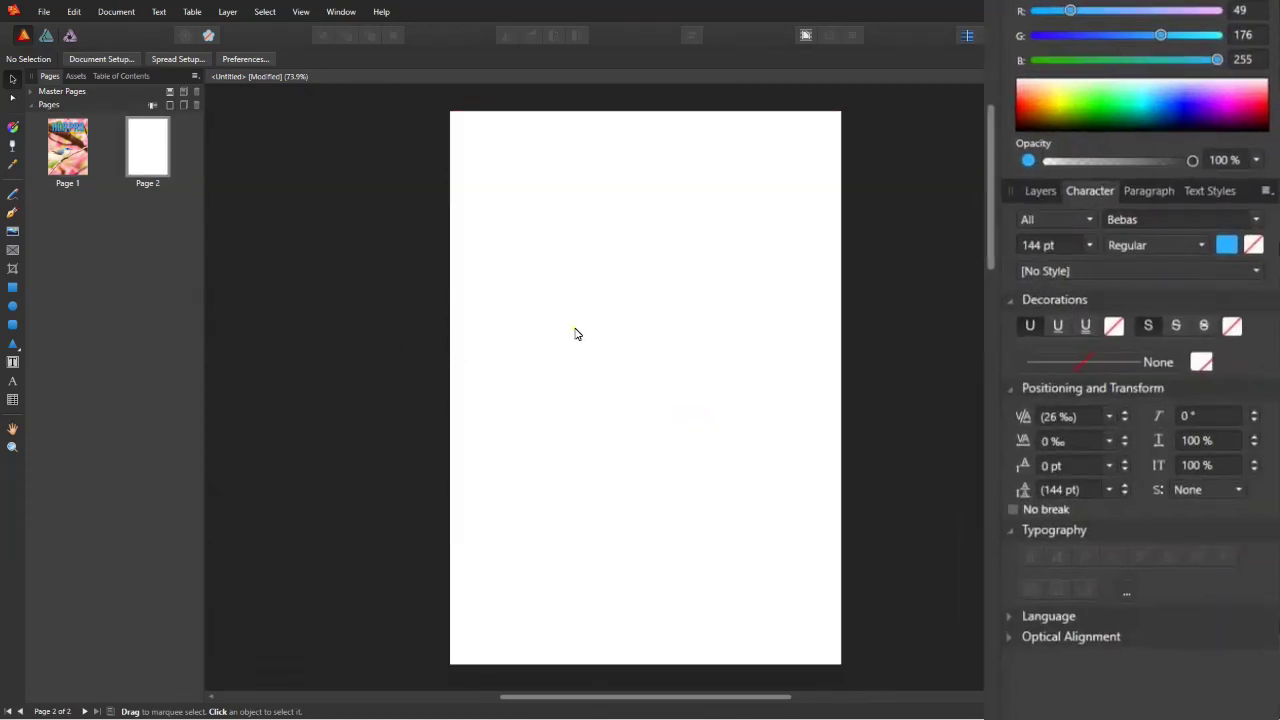
- Turn on Show Margins, Show Guides and Show Text Flow in the View menu
click(300, 12)
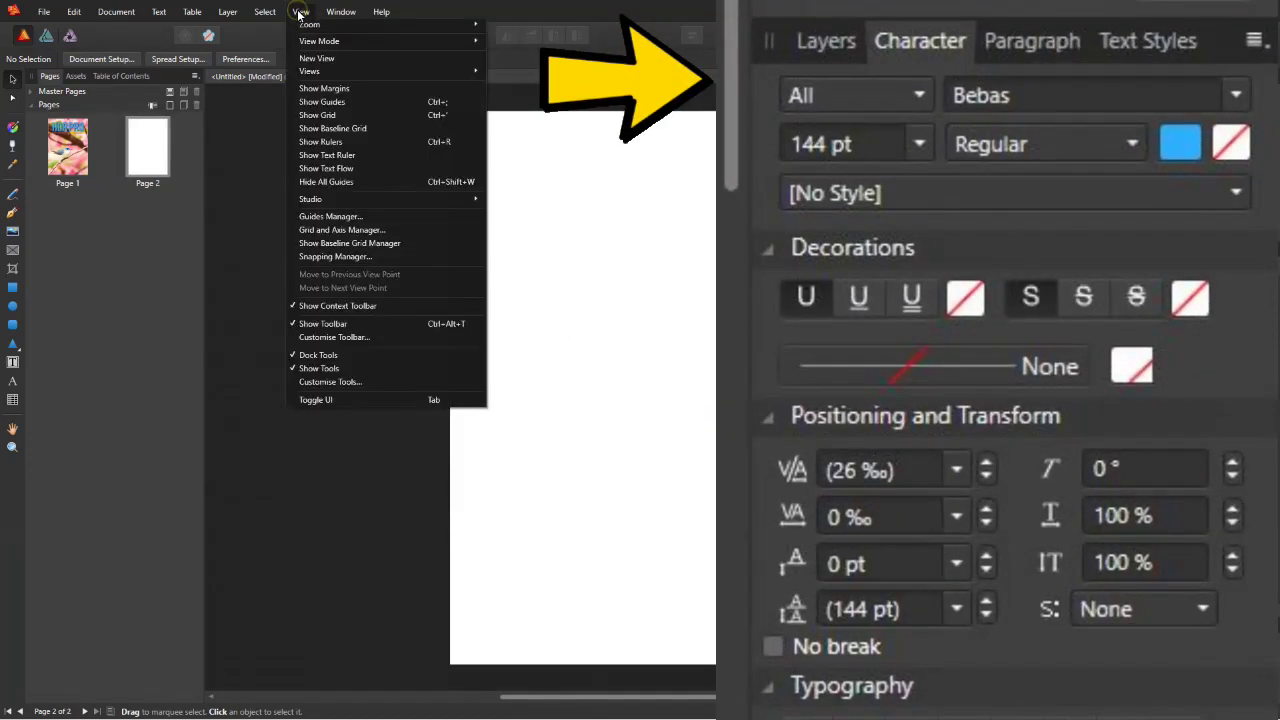
click(343, 90)
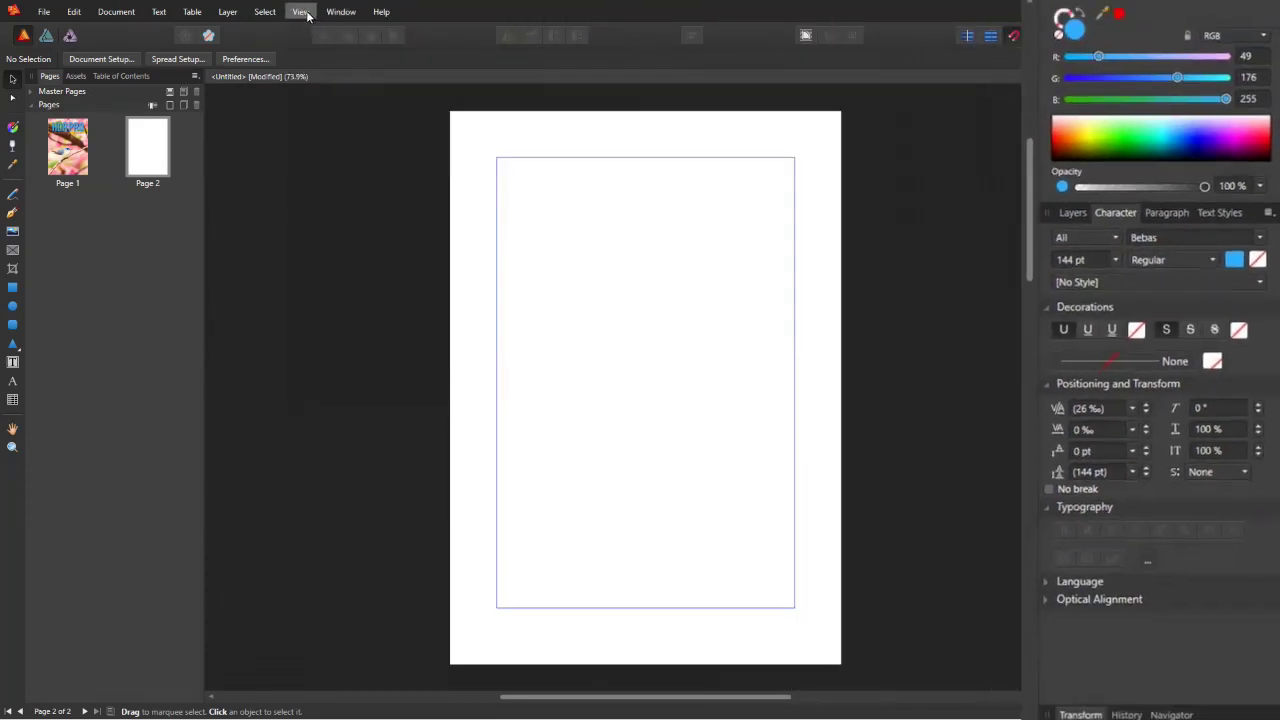
click(300, 12)
click(333, 103)
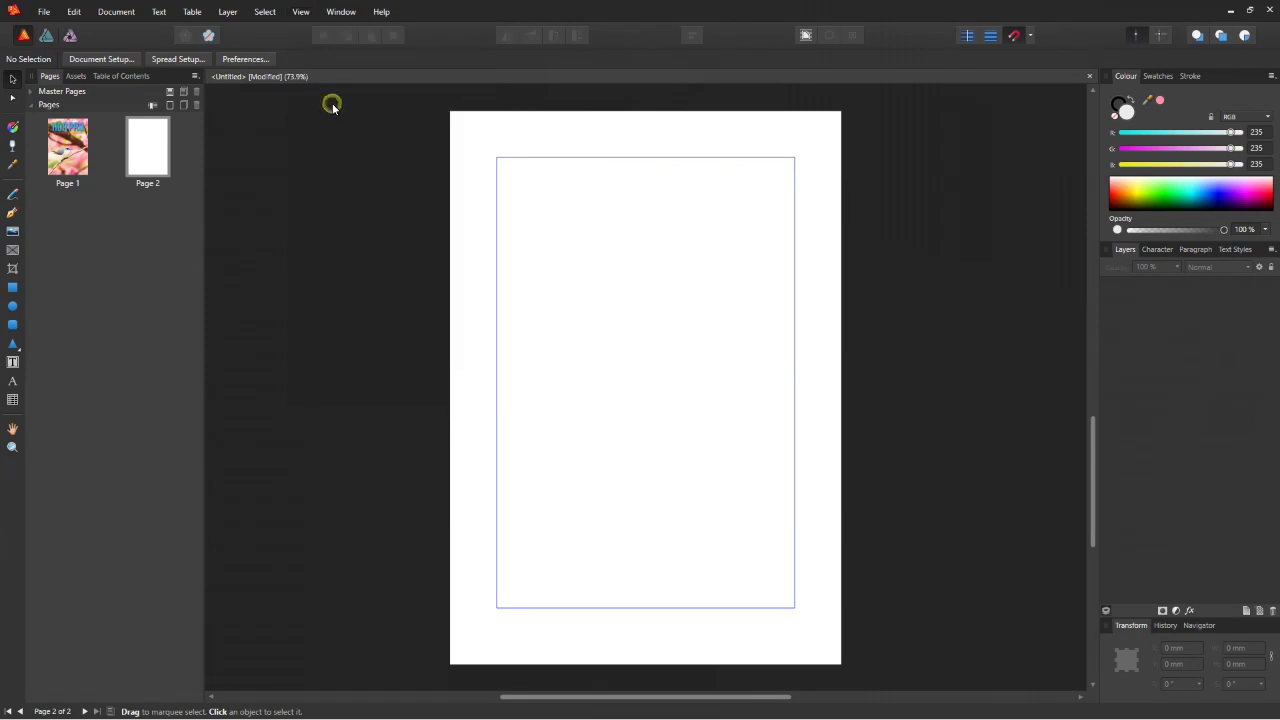
click(300, 12)
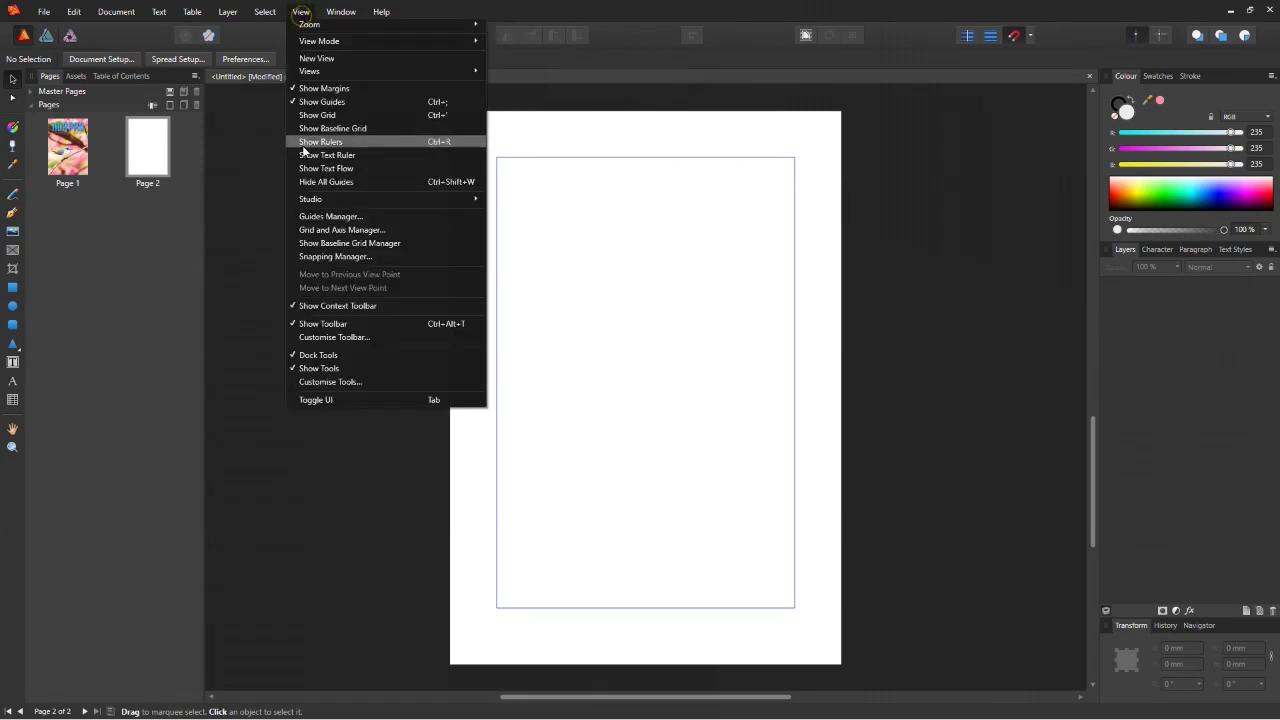
click(316, 169)
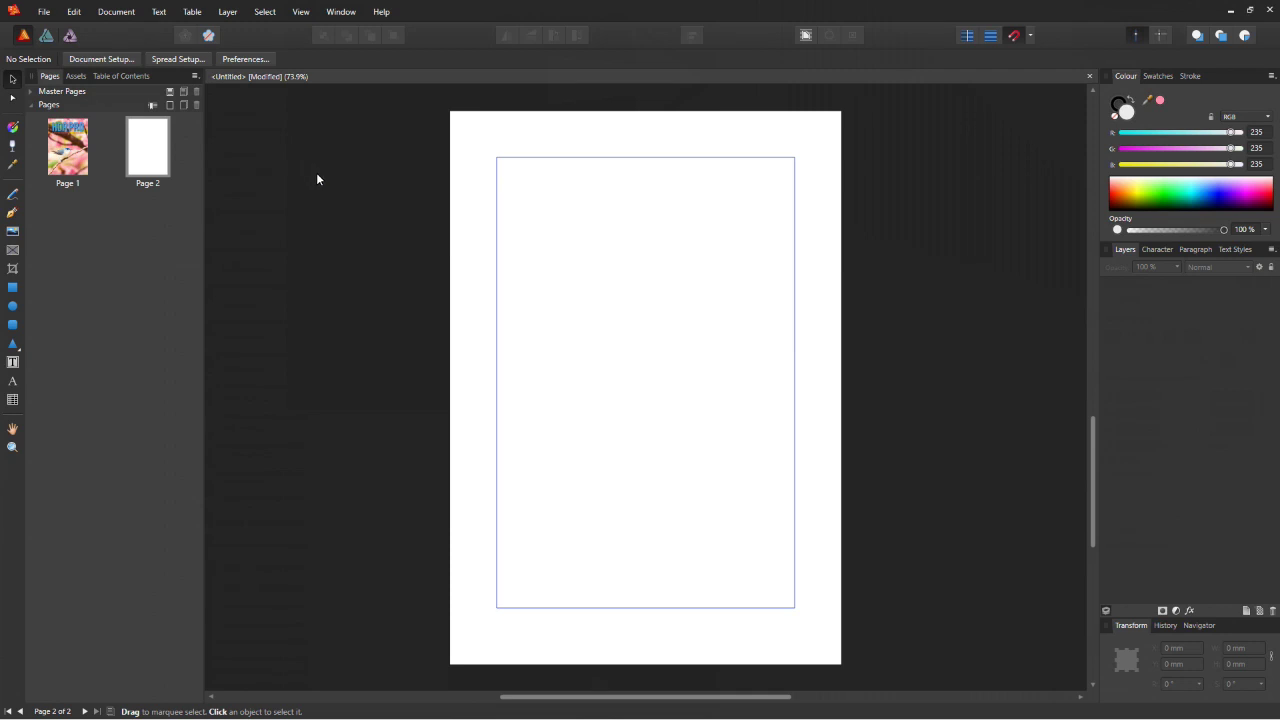
click(13, 363)
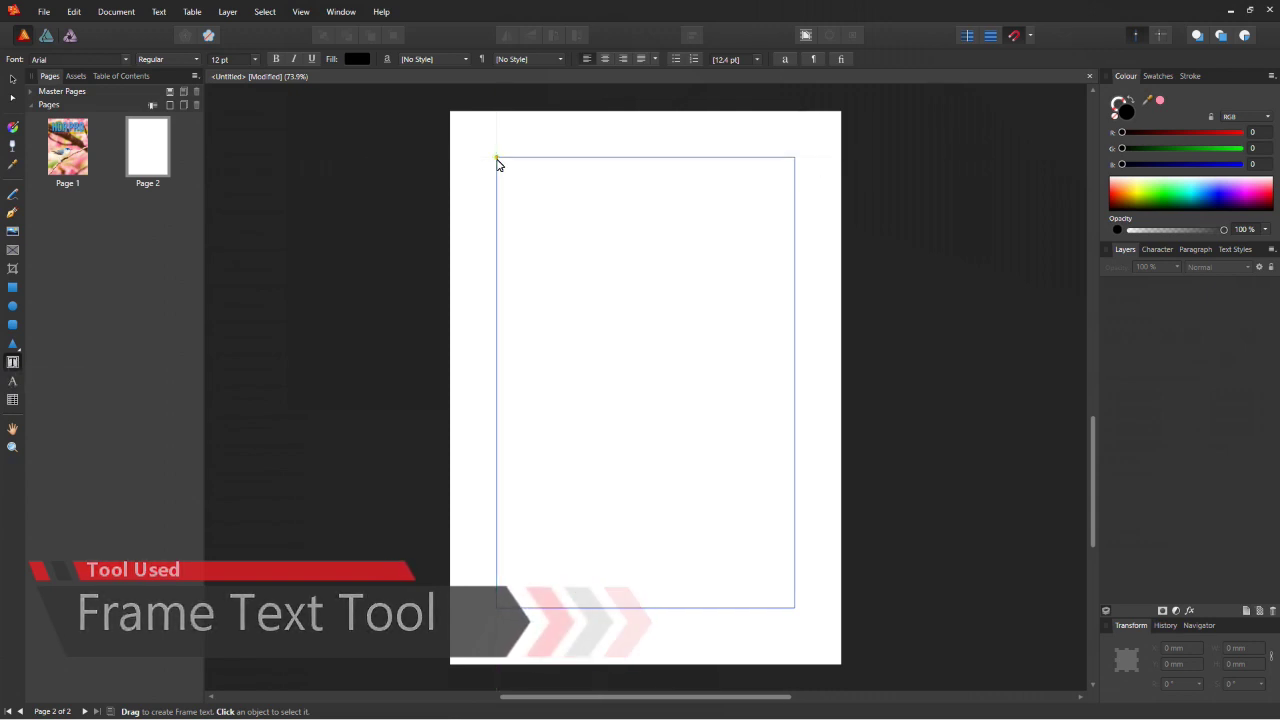
- Draw an empty 160 × 242 mm text frame filling page 2's margin area
drag(498, 163, 803, 623)
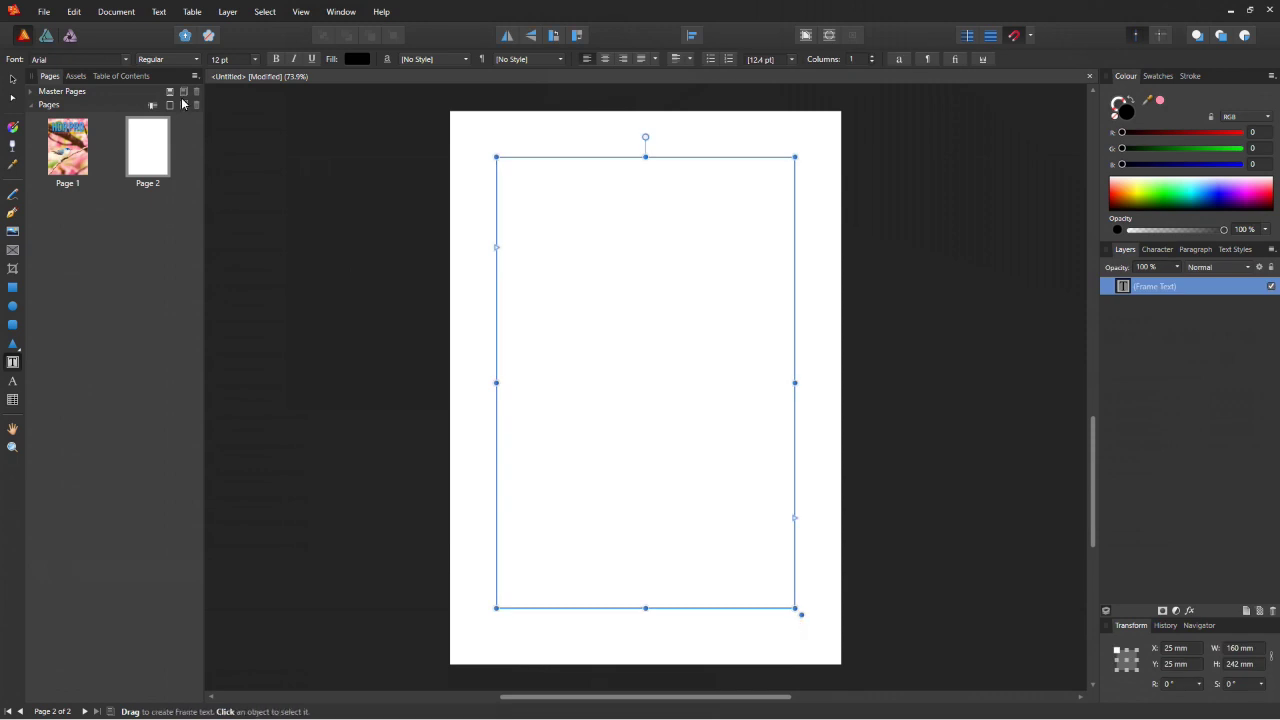
click(162, 13)
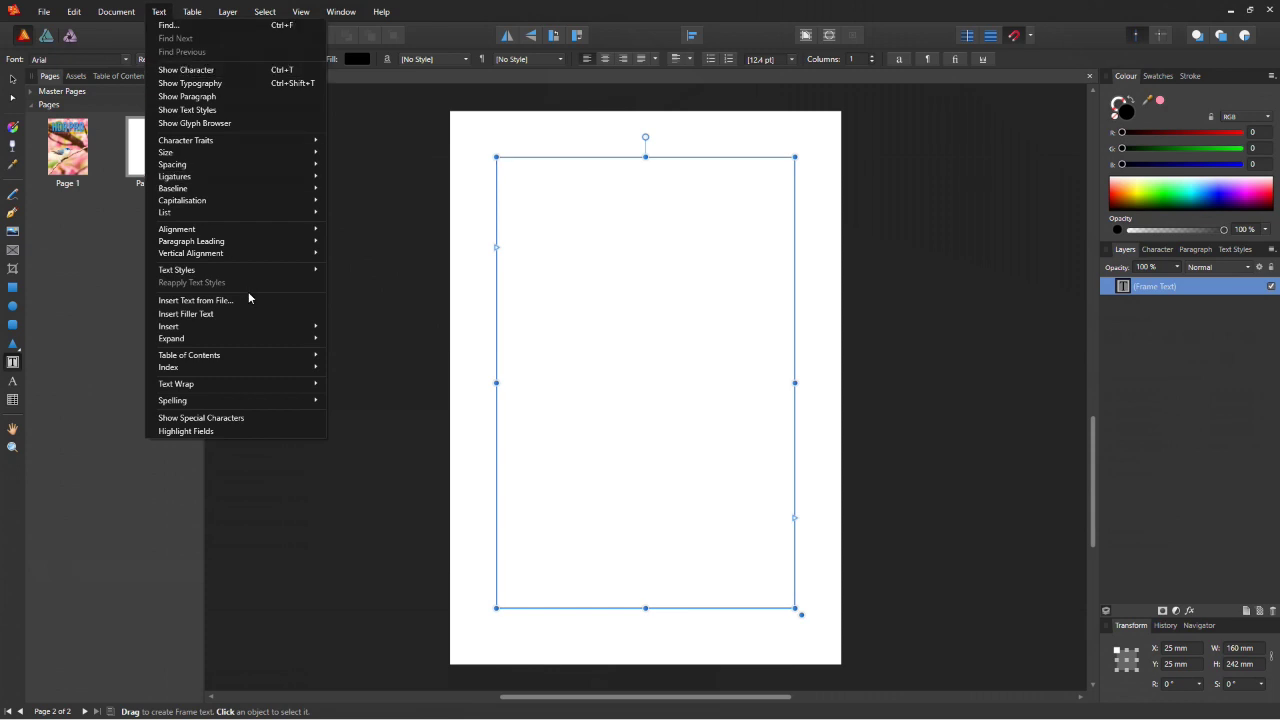
- Insert filler text into page 2's frame and step its Columns value up to 6
click(196, 313)
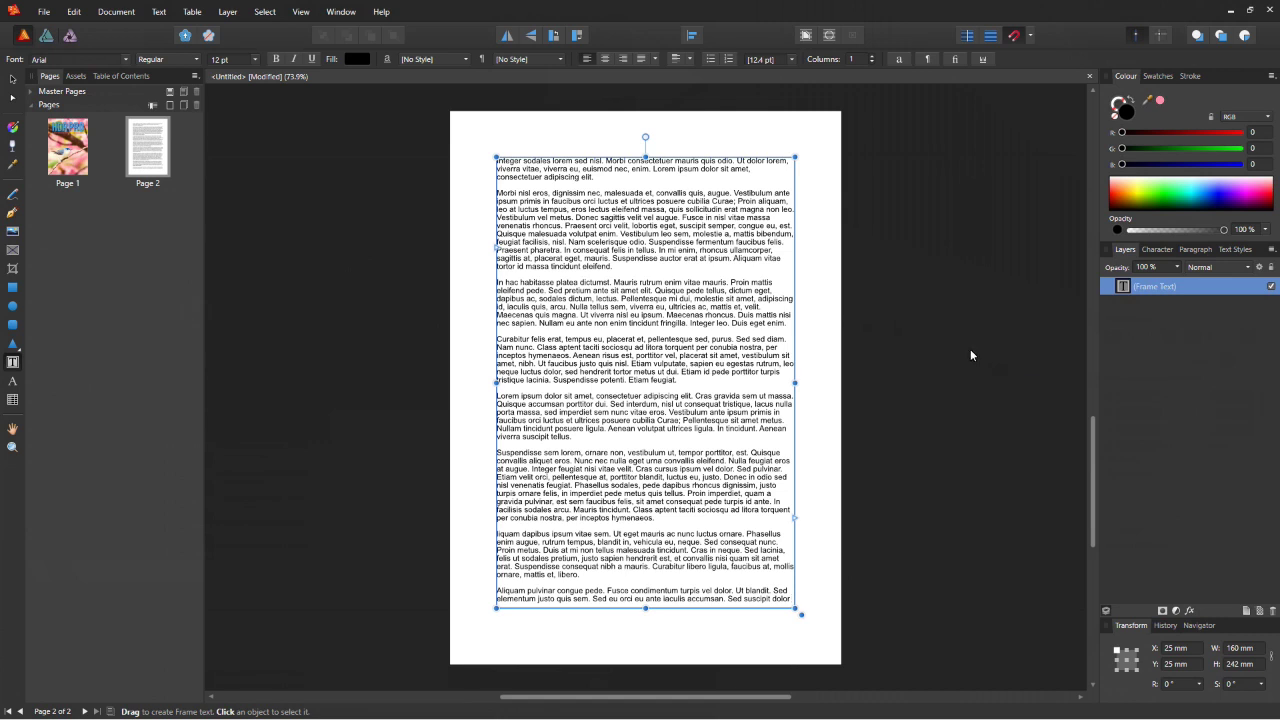
click(872, 58)
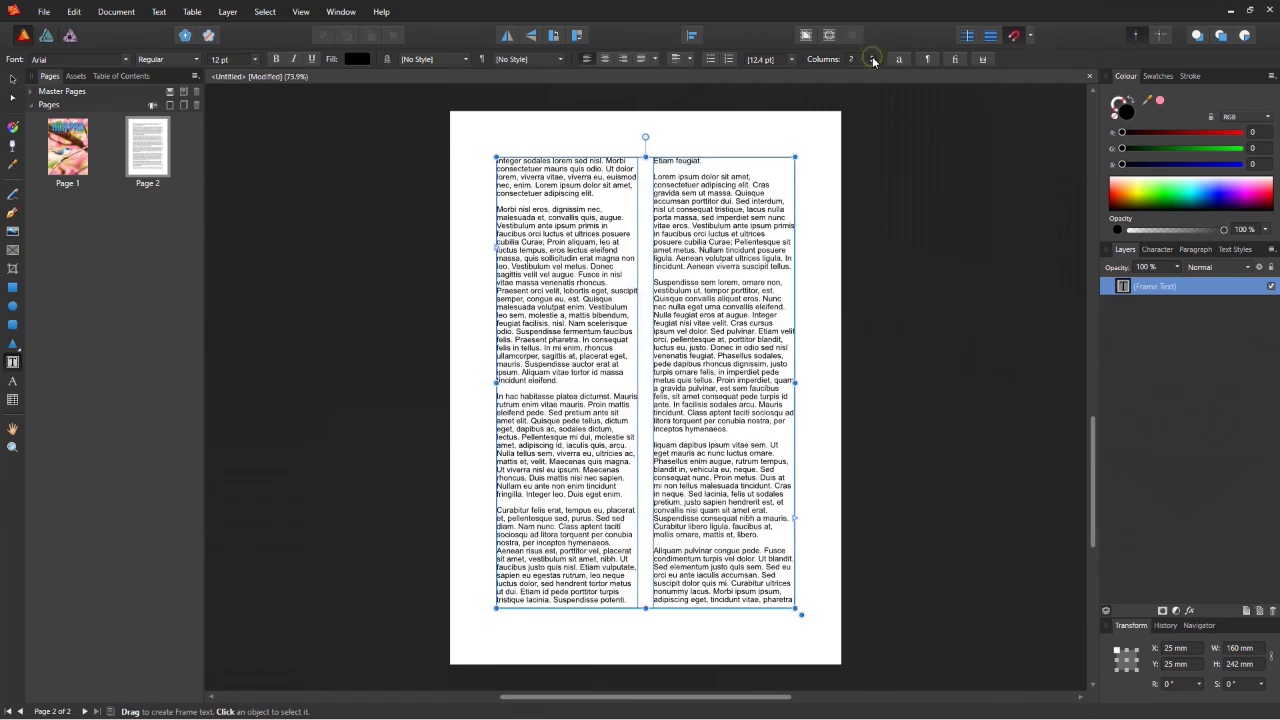
click(872, 57)
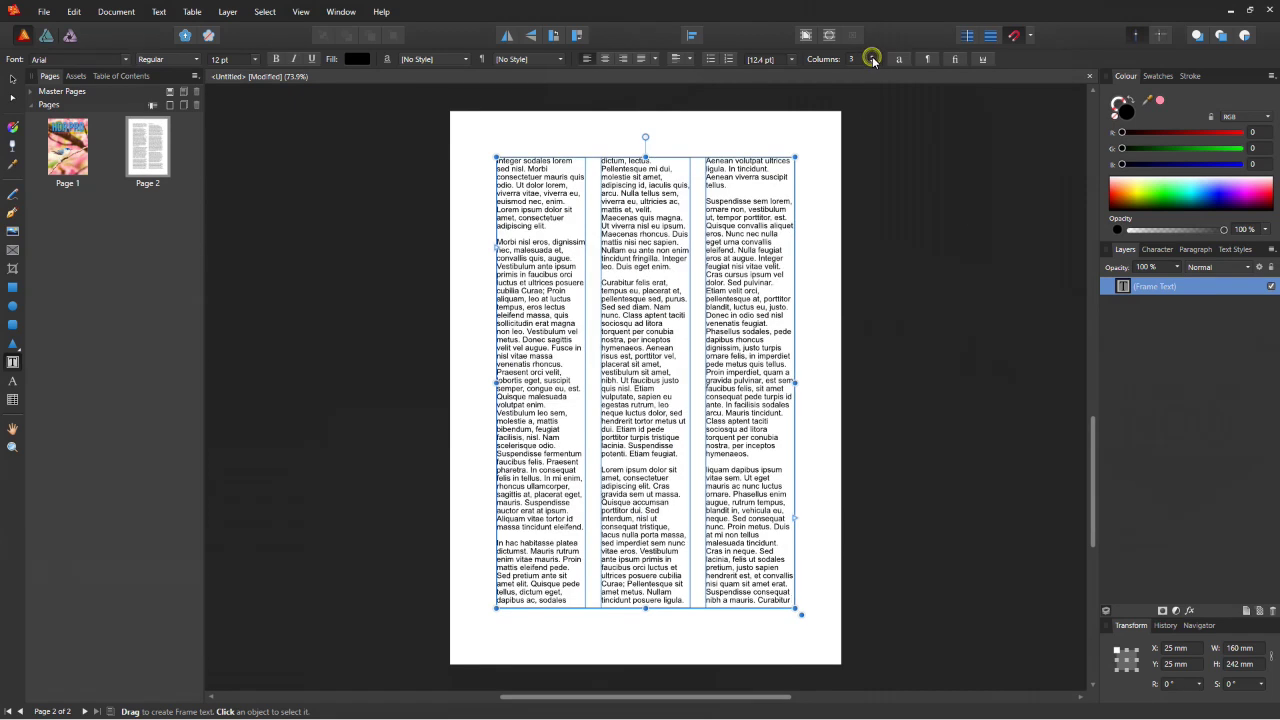
click(872, 58)
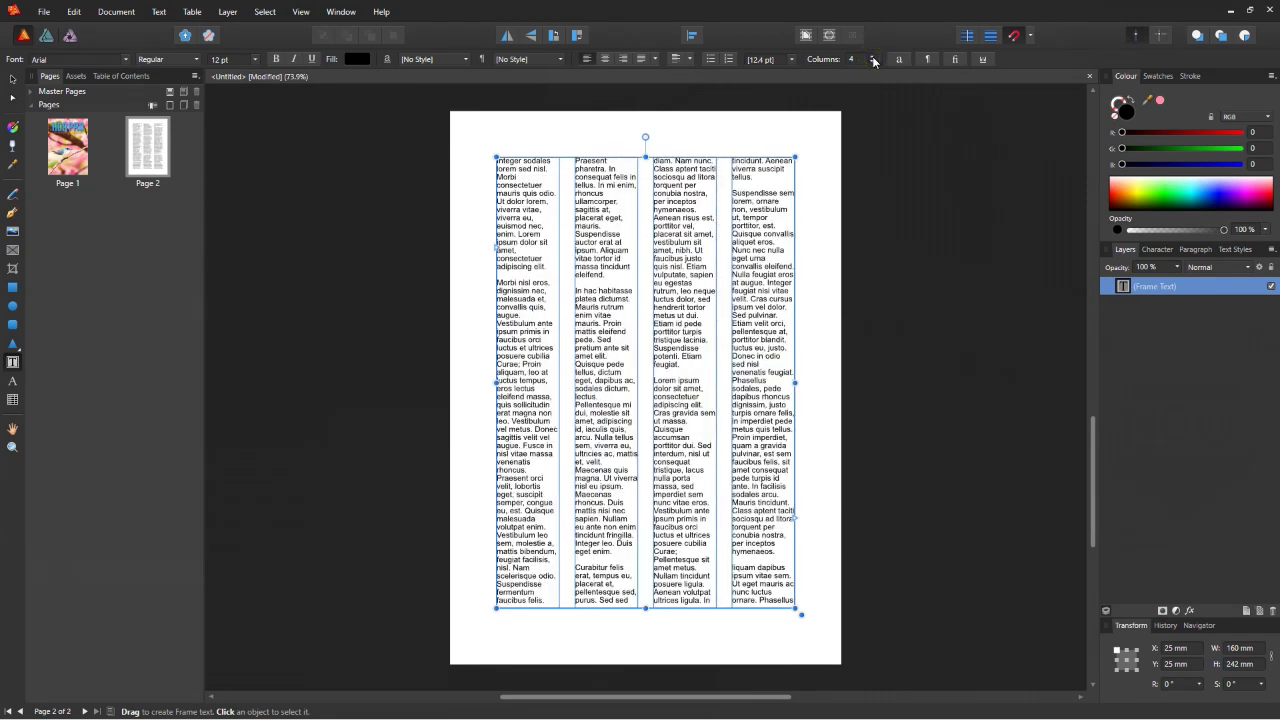
click(872, 58)
click(872, 58)
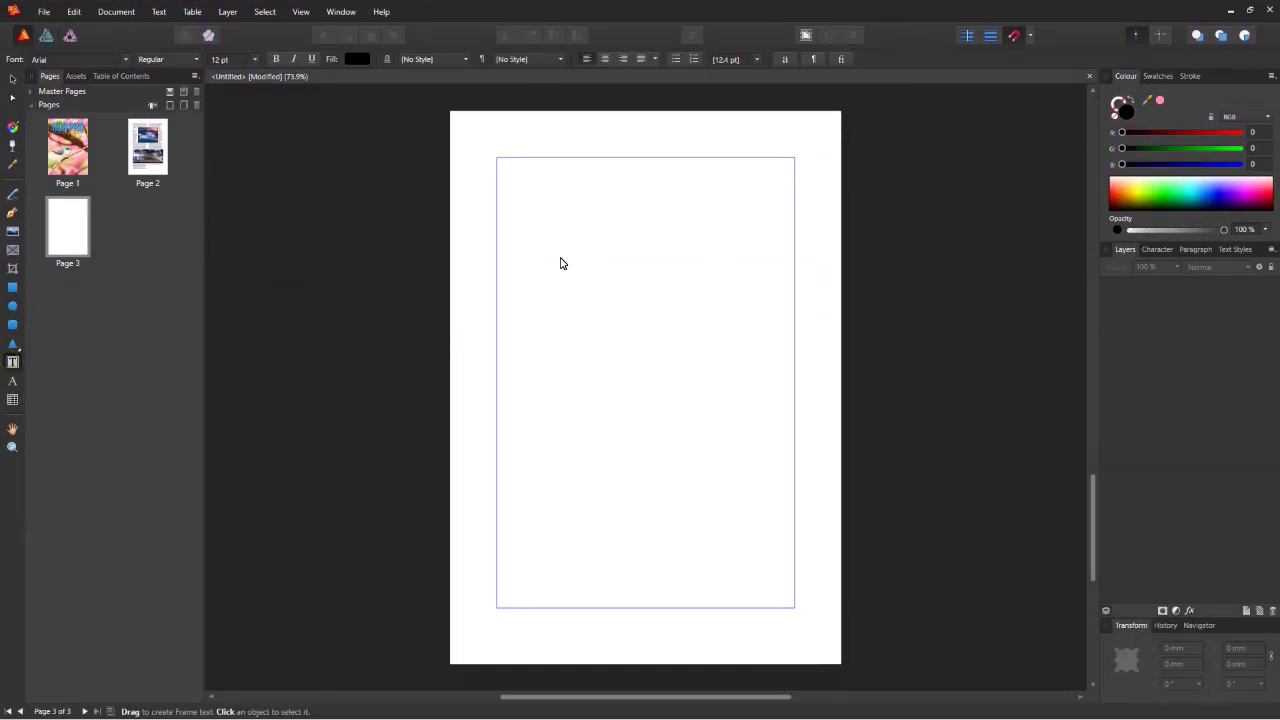
- Draw a single-column body frame and a title frame reading 'This is a Title' in Heading 1
drag(497, 158, 795, 366)
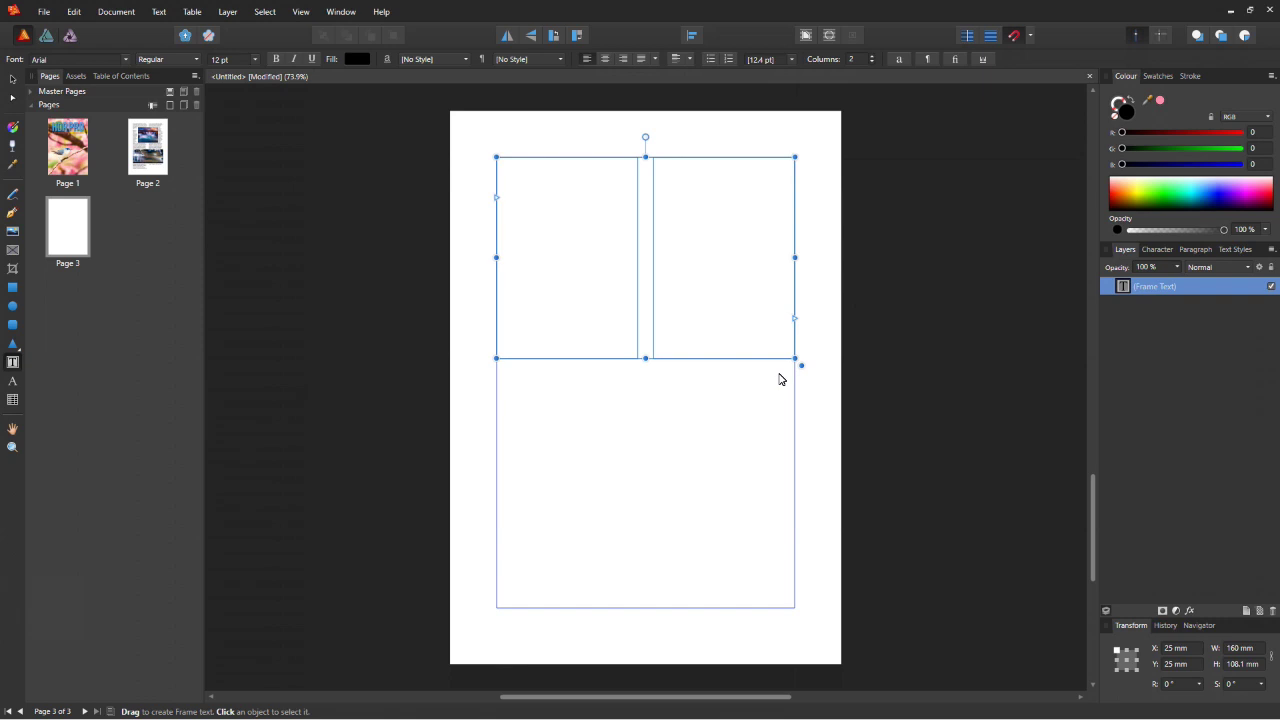
click(871, 62)
drag(513, 170, 777, 216)
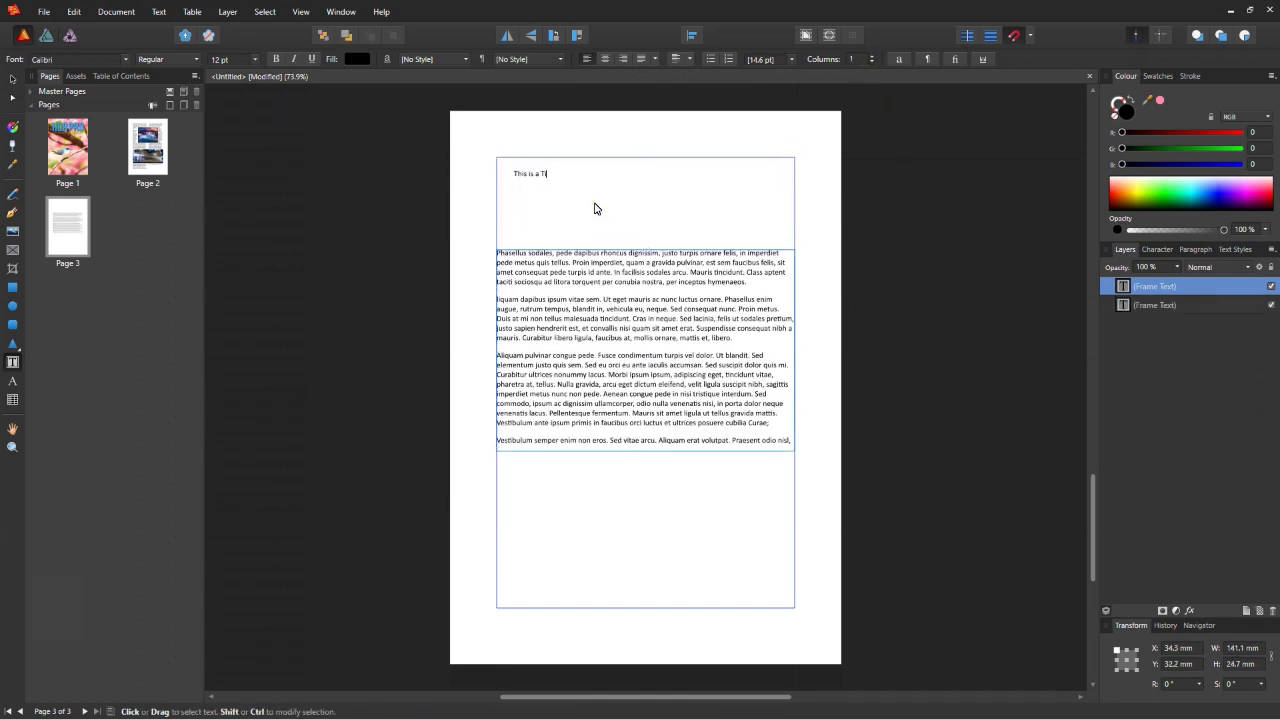
text(This is a Title)
key(ctrl+a)
click(530, 59)
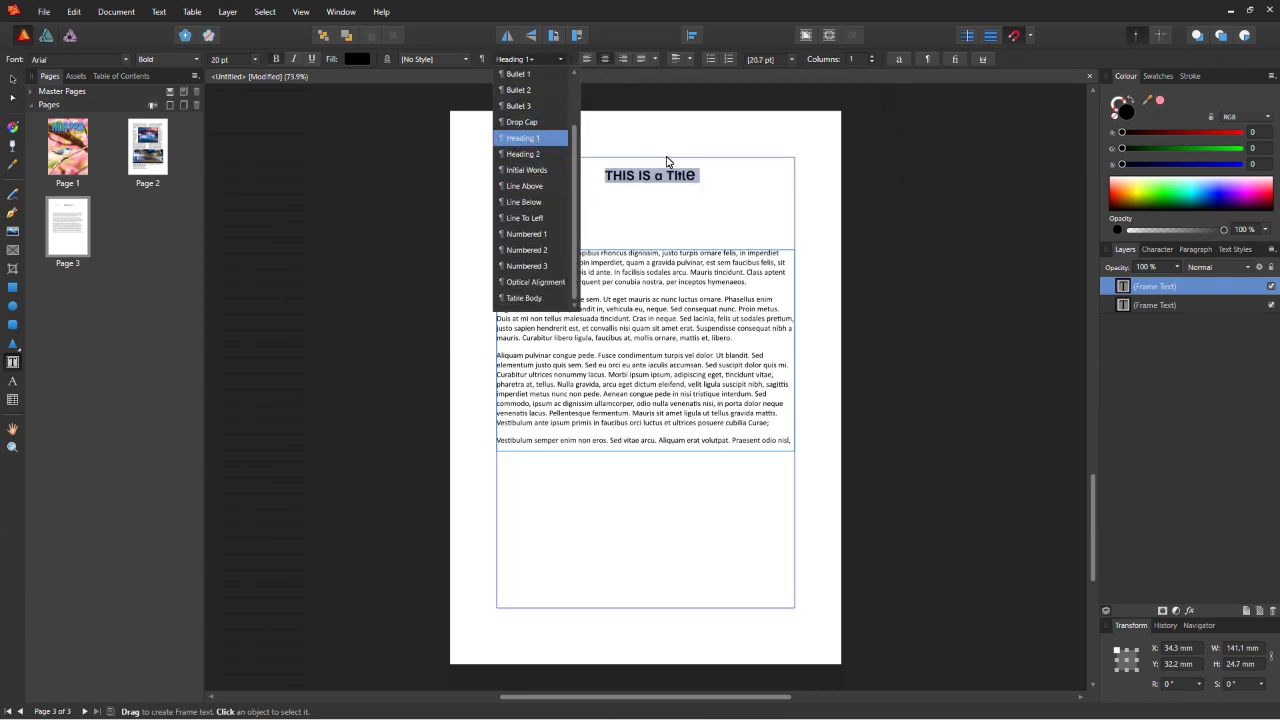
key(Return)
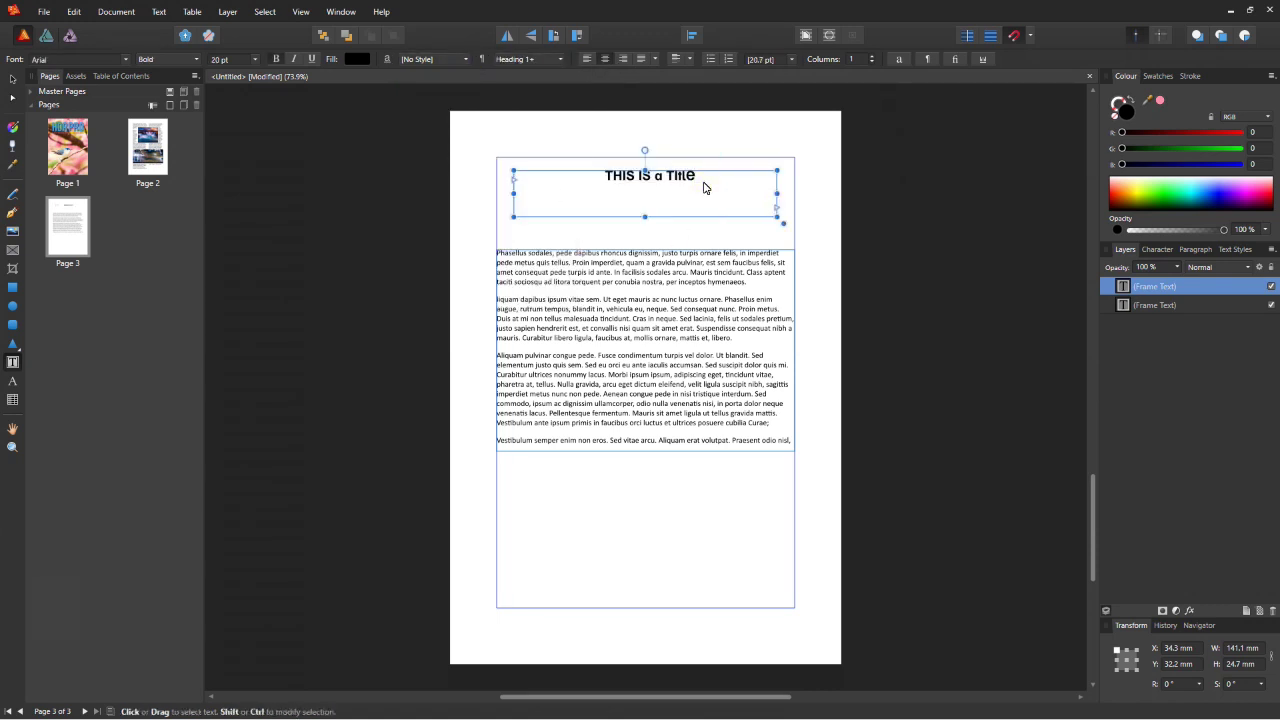
- Set the 'This is a Title' text in the Calibri font
key(ctrl+a)
click(126, 59)
scroll(150, 190, down, 10)
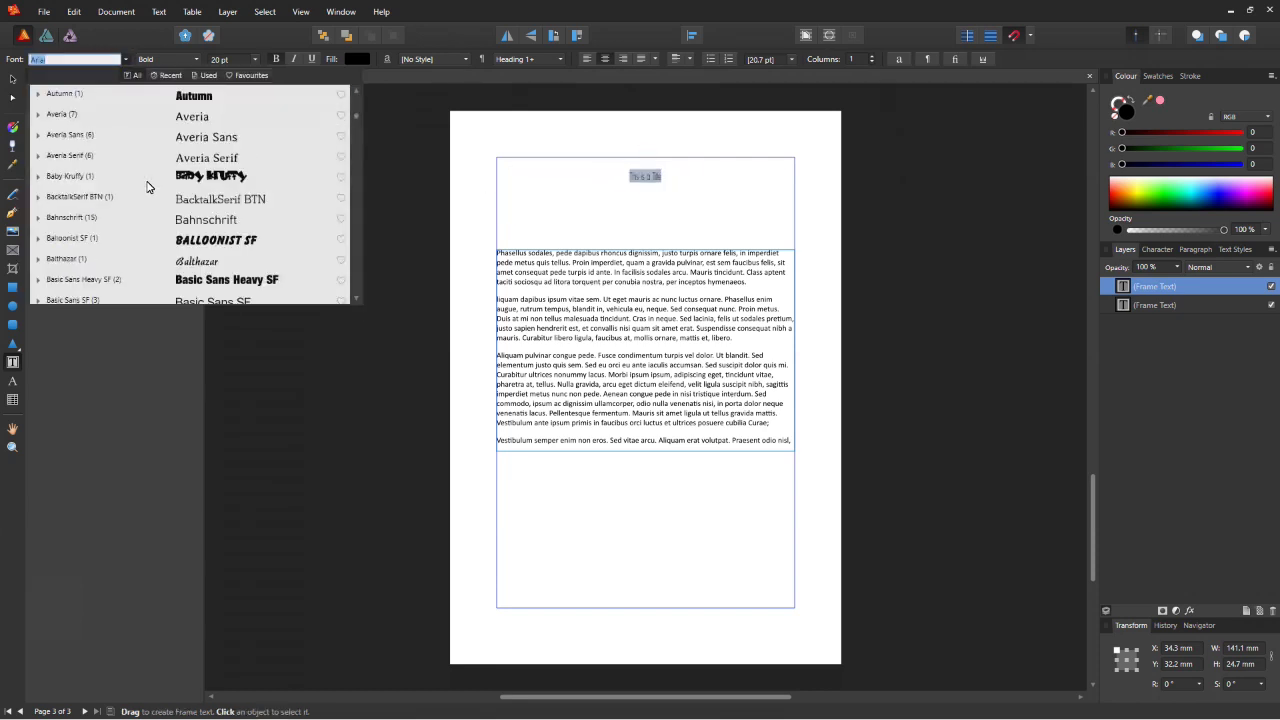
scroll(185, 235, down, 10)
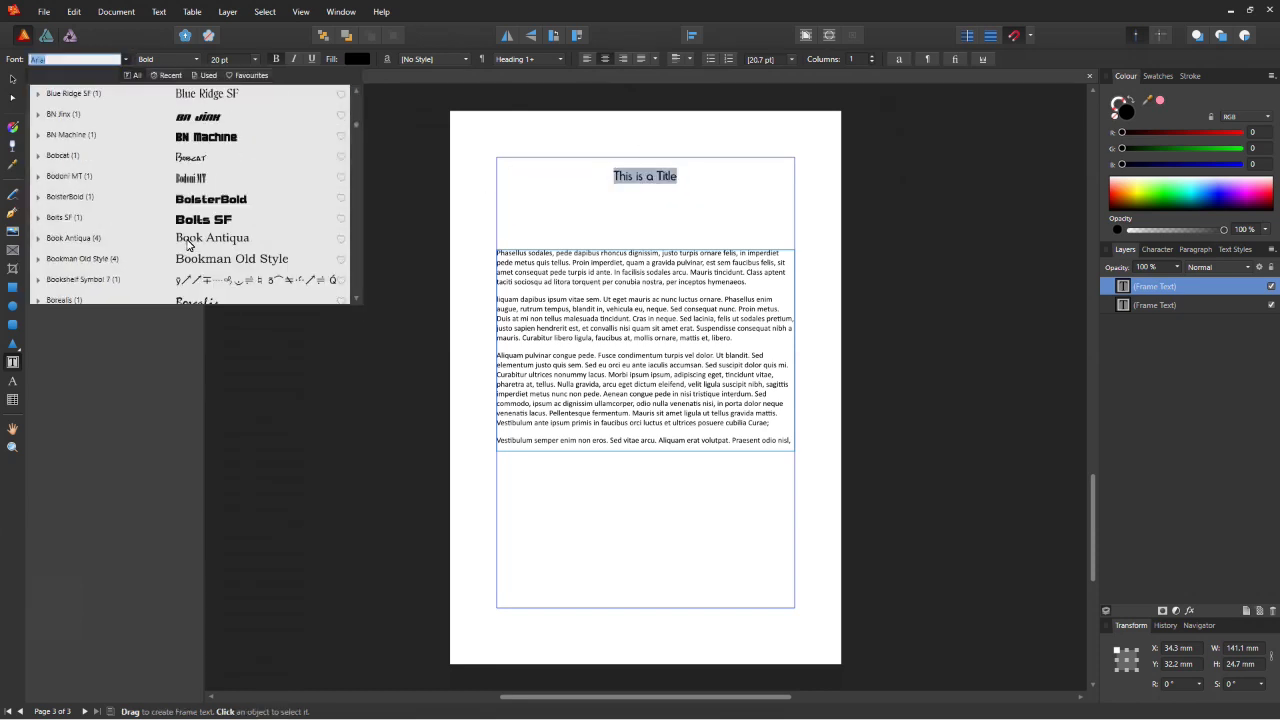
click(190, 137)
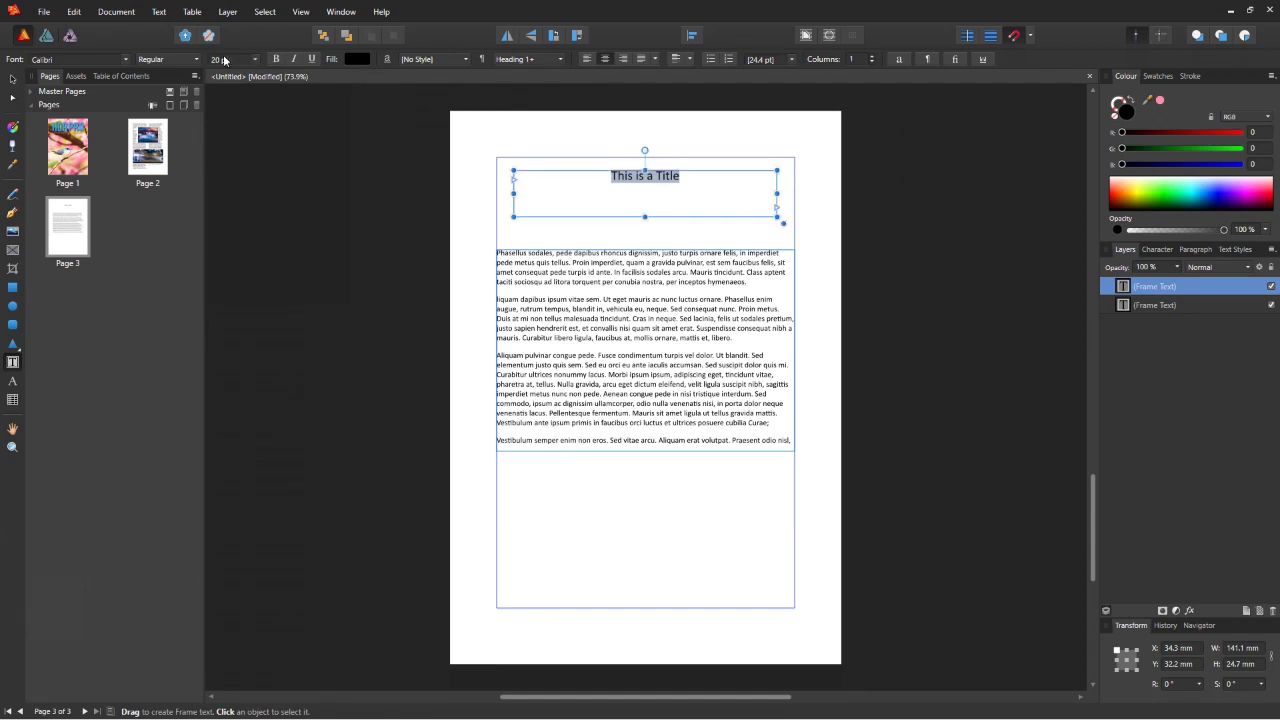
click(520, 267)
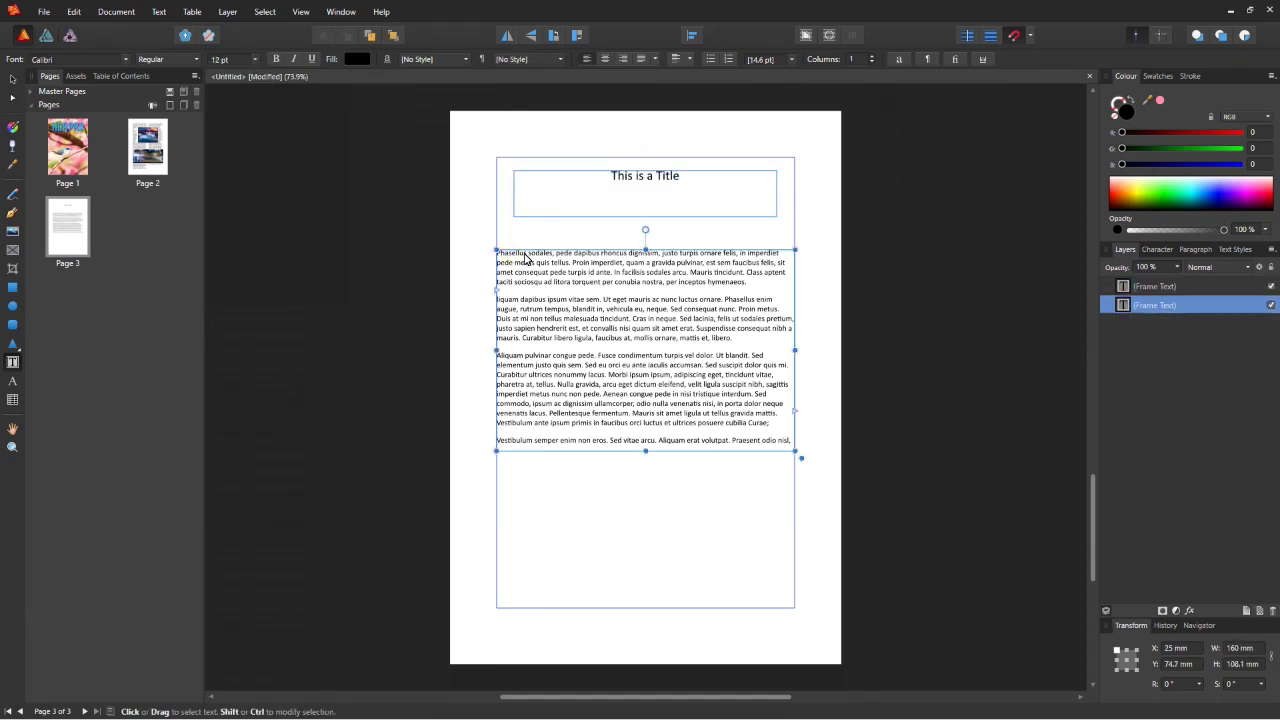
- Apply the Drop Cap paragraph style to all of page 3's body text
key(ctrl+a)
click(560, 59)
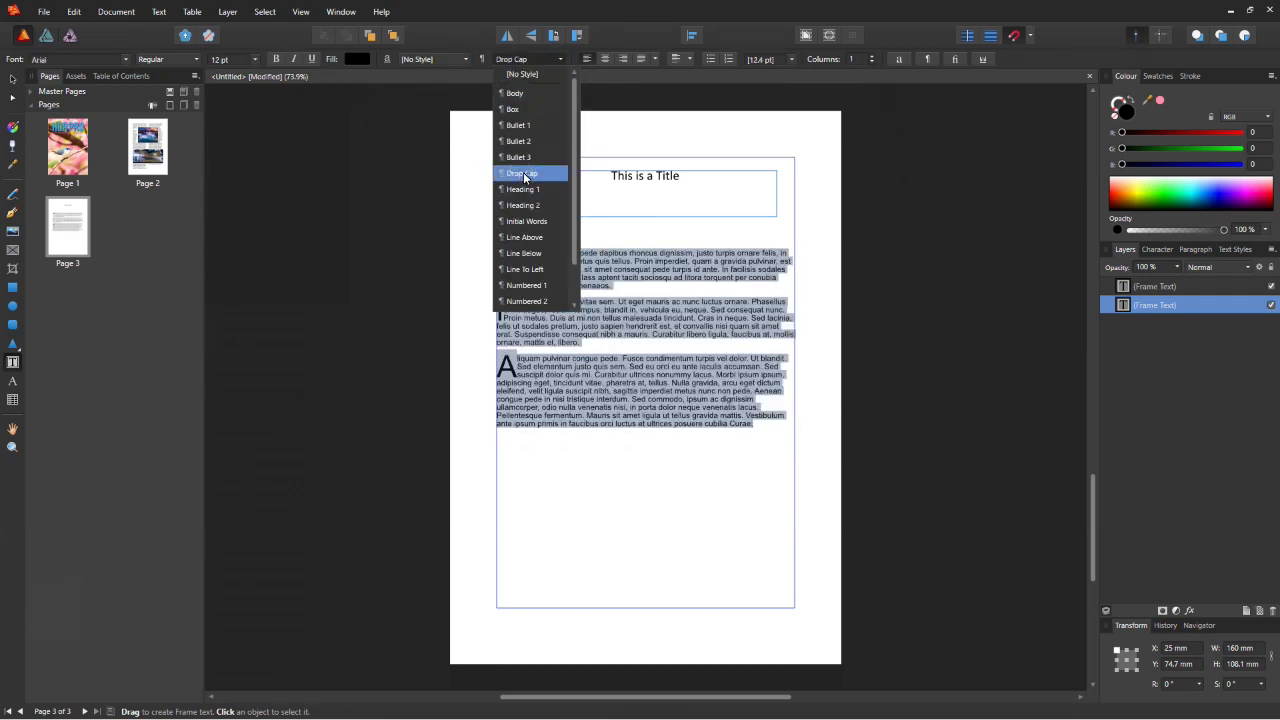
click(718, 540)
click(714, 543)
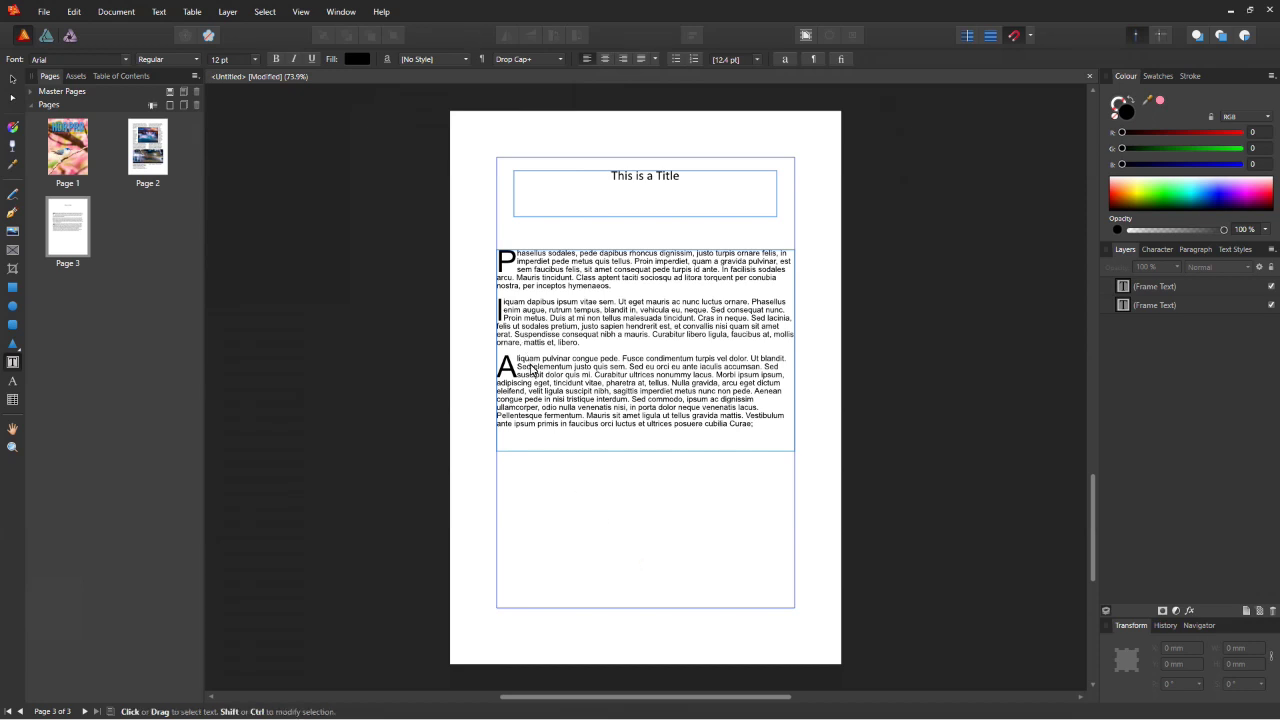
- Replace the placeholder body text with the note beginning 'We should edit this feature...'
key(Escape)
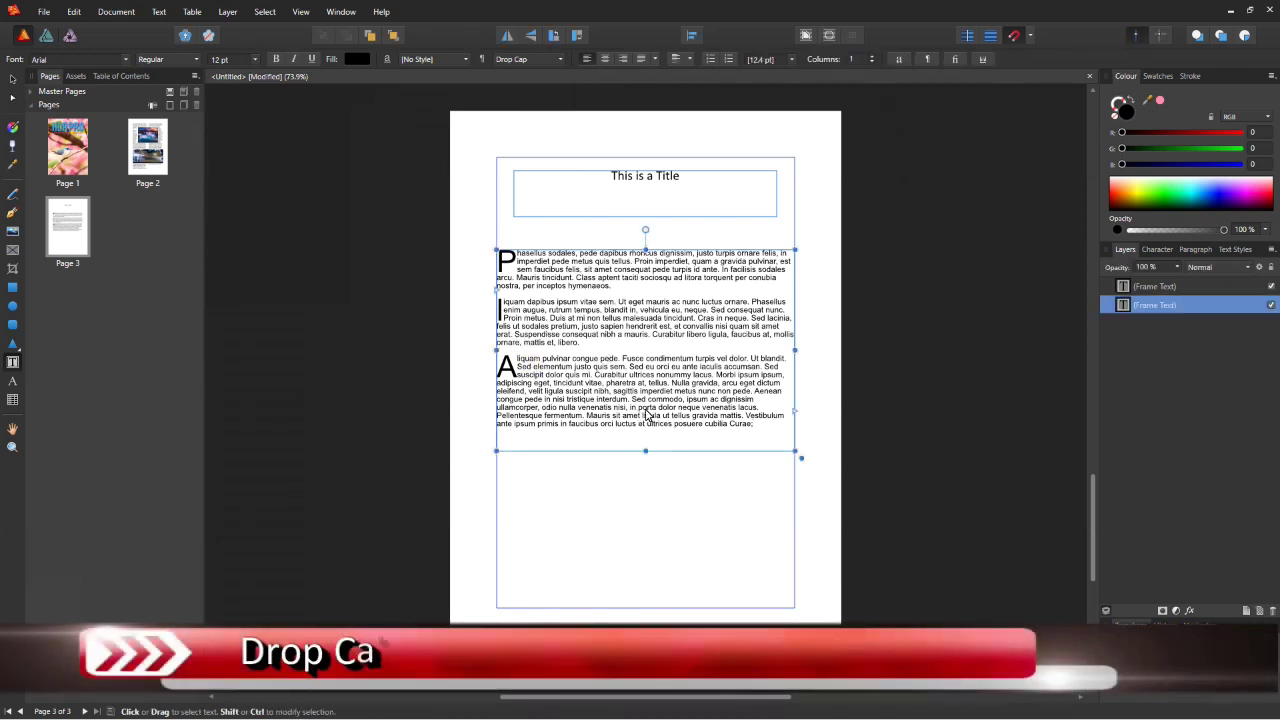
click(760, 425)
key(ctrl+a)
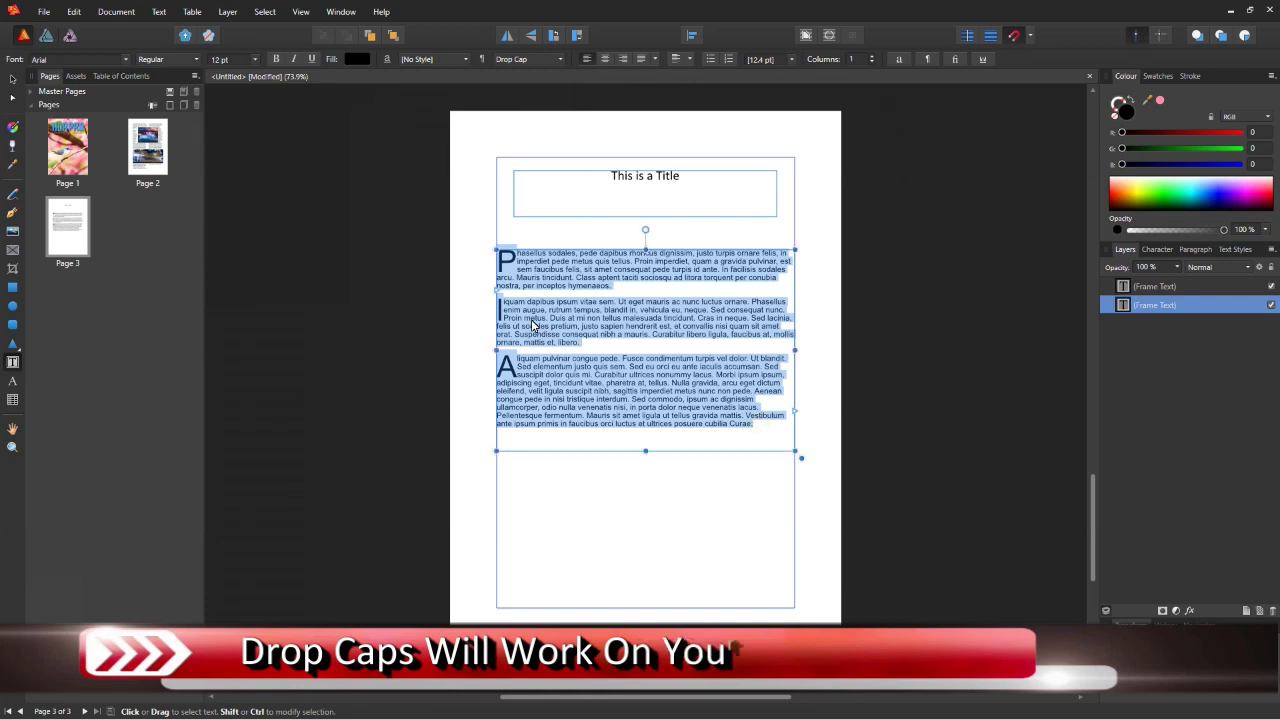
text(We should edit this feature to make it more personalized. For)
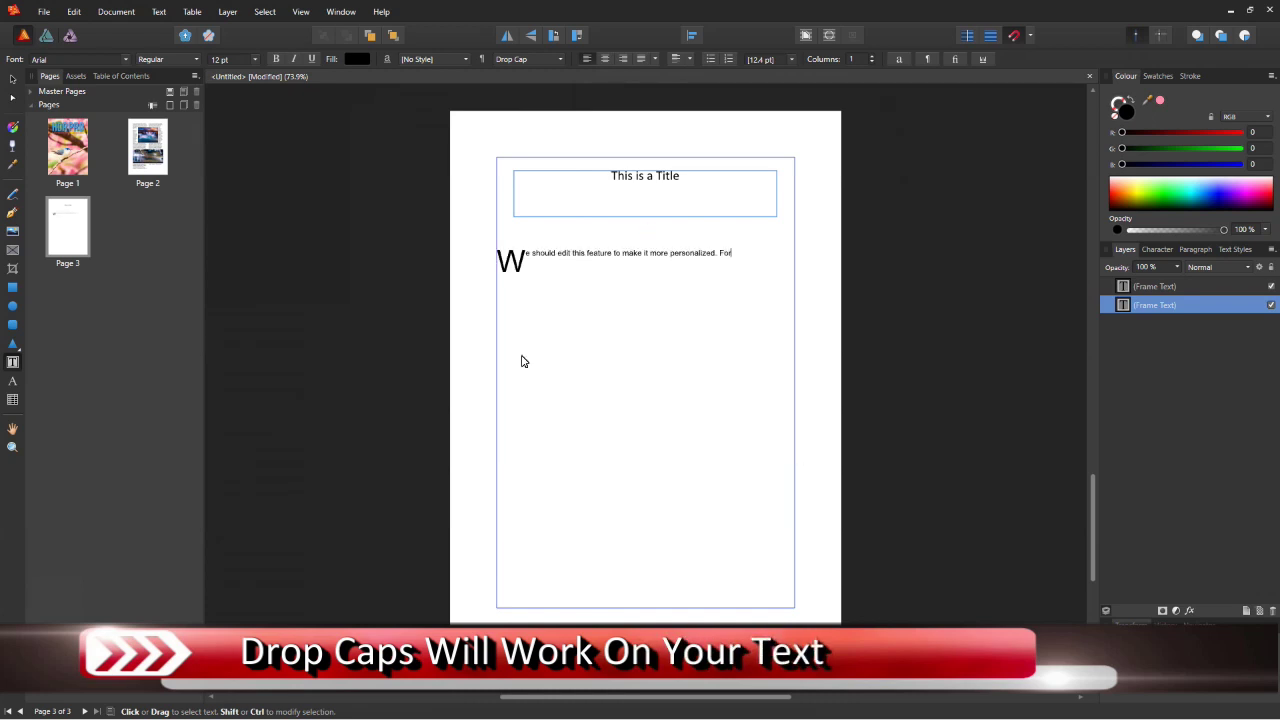
key(Escape)
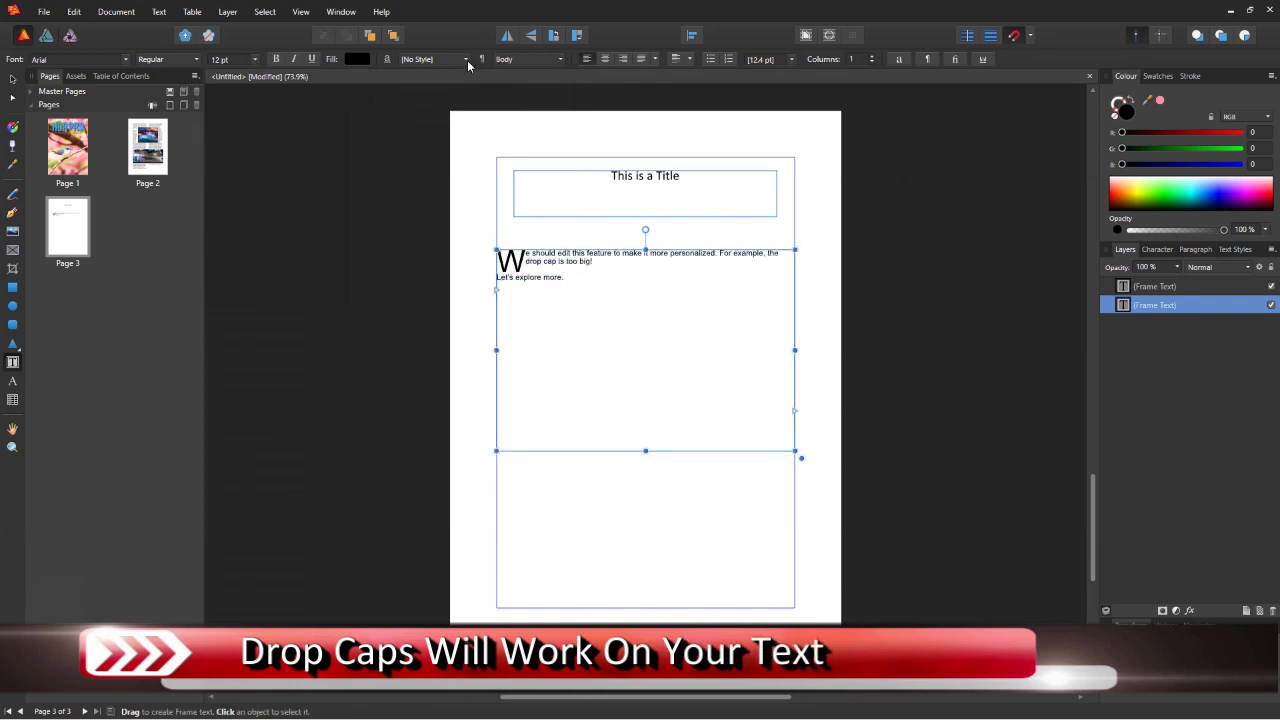
click(986, 60)
- Apply Stylistic Set 02 to 'more' and All Caps to 'big' in the Typography panel
click(986, 59)
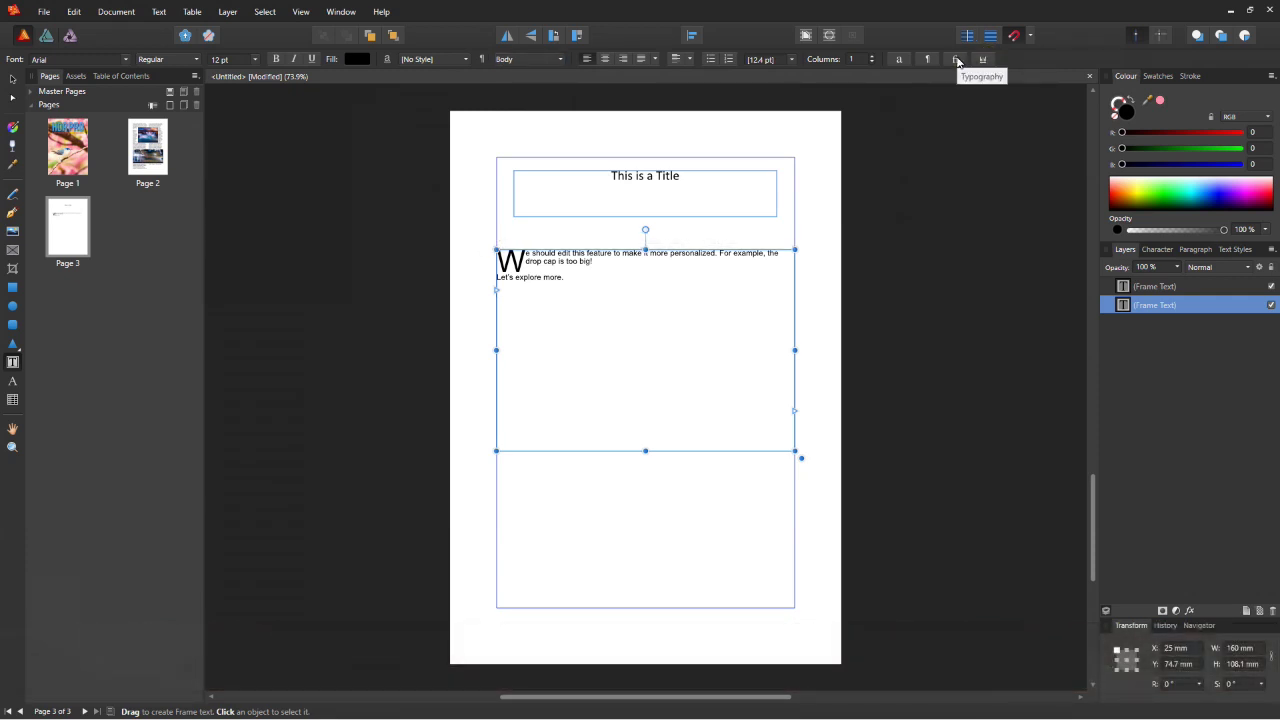
click(957, 59)
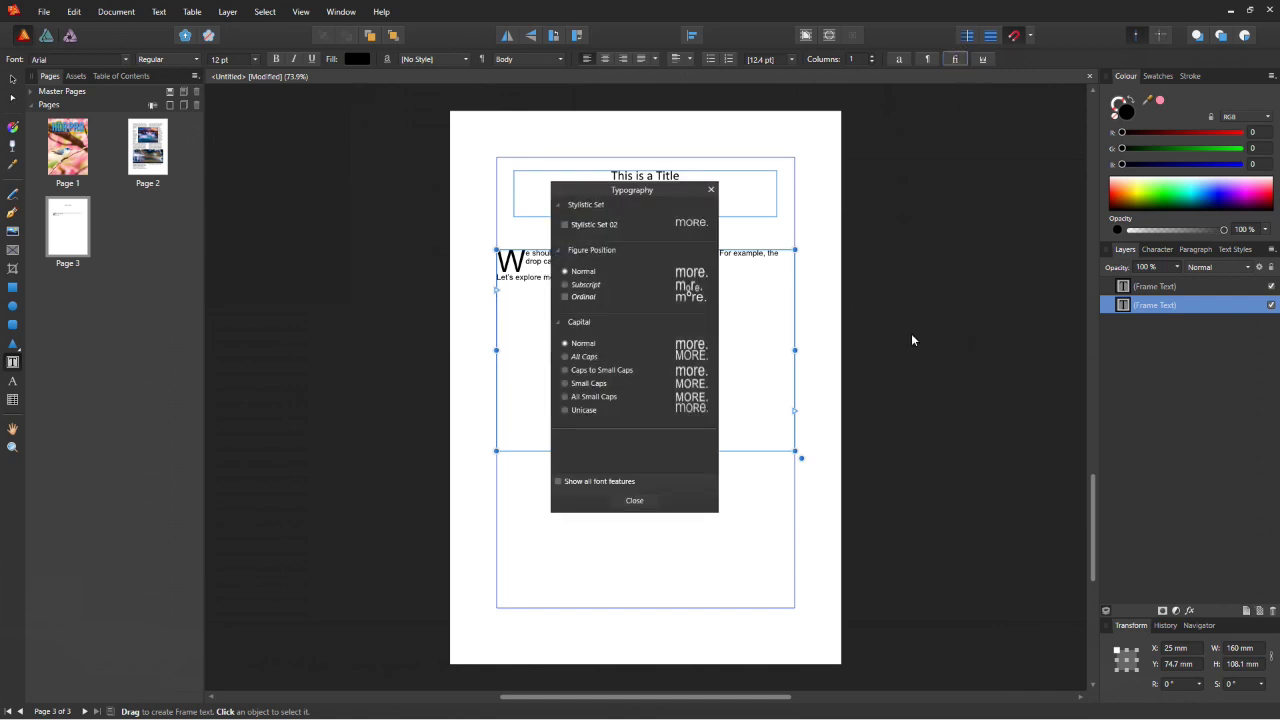
double_click(552, 277)
click(811, 224)
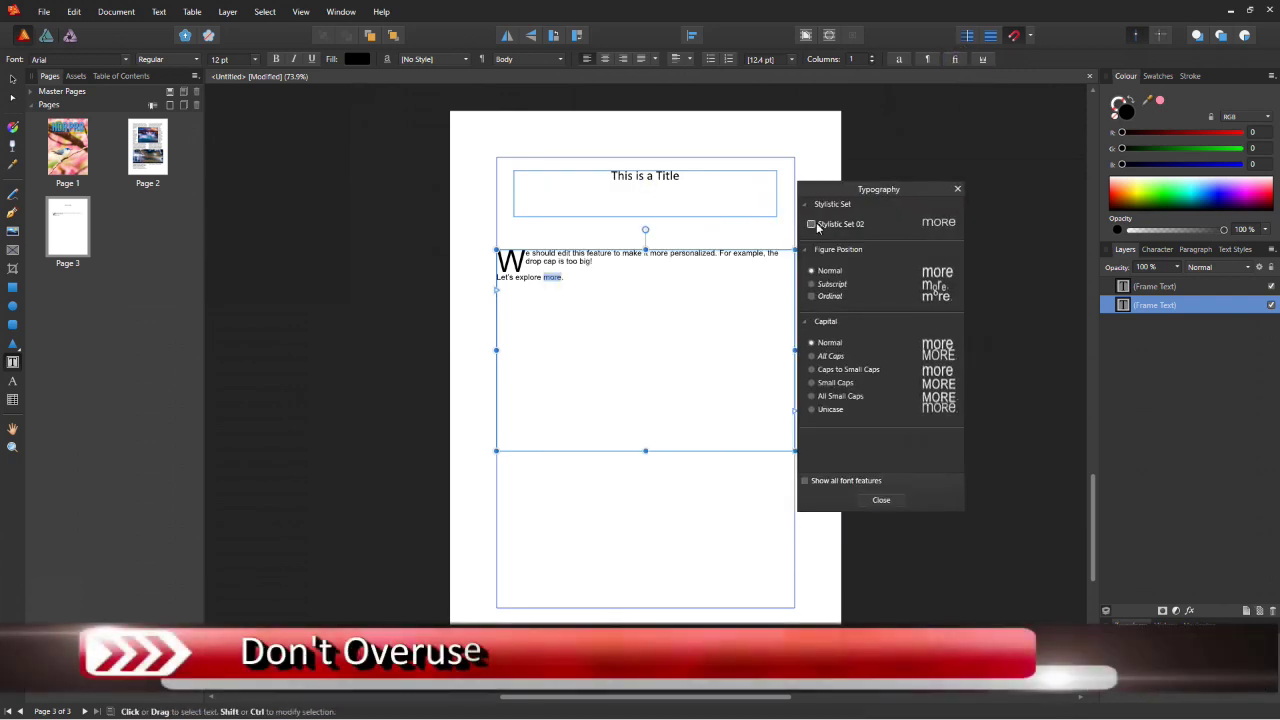
click(624, 256)
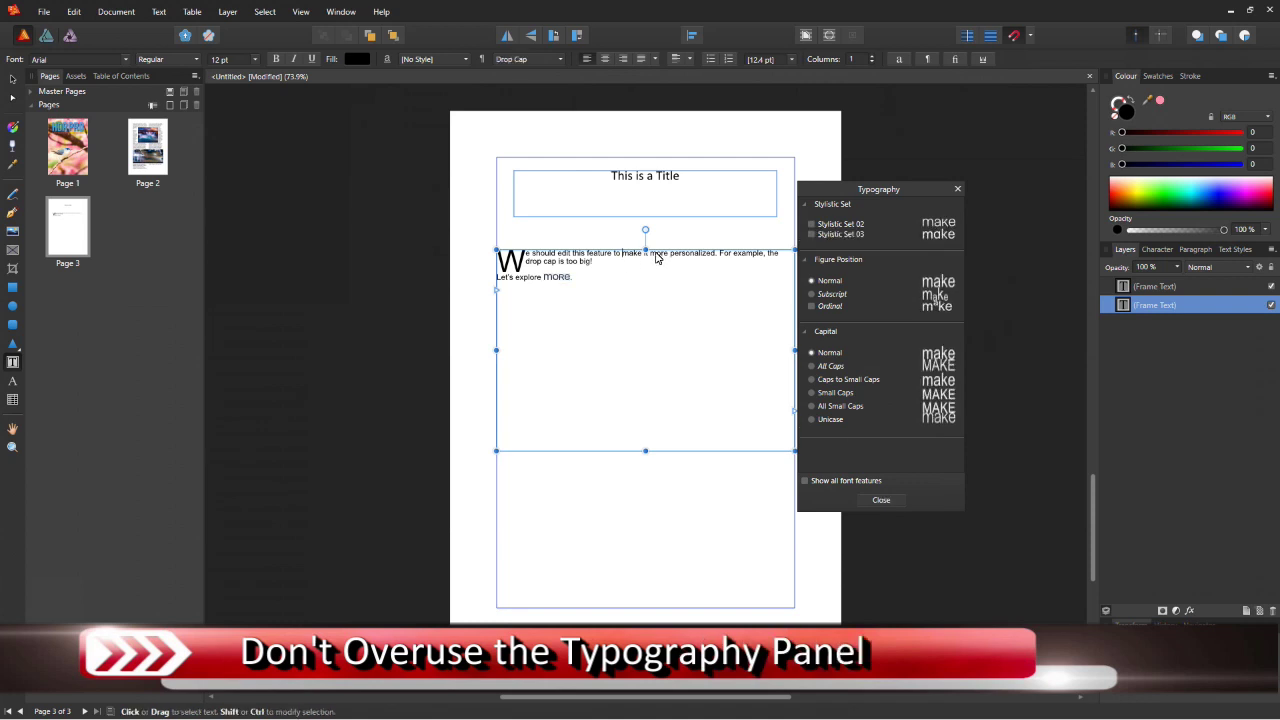
click(690, 255)
click(550, 265)
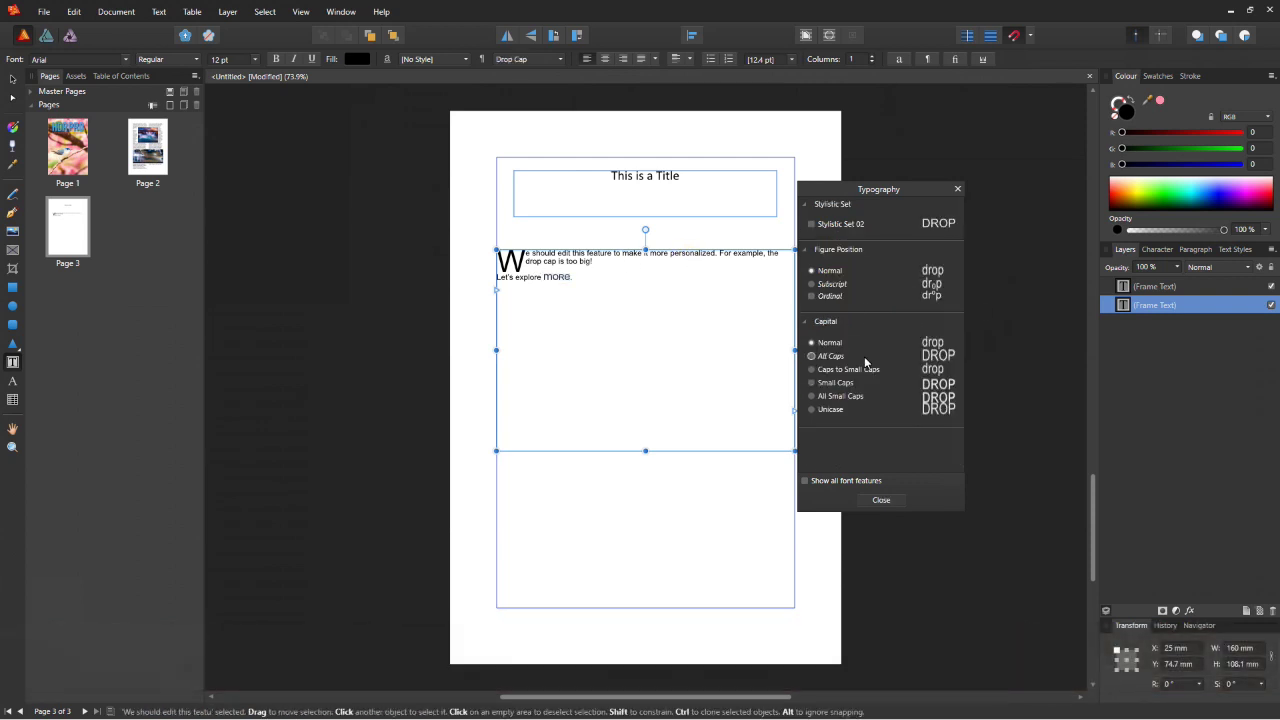
click(584, 264)
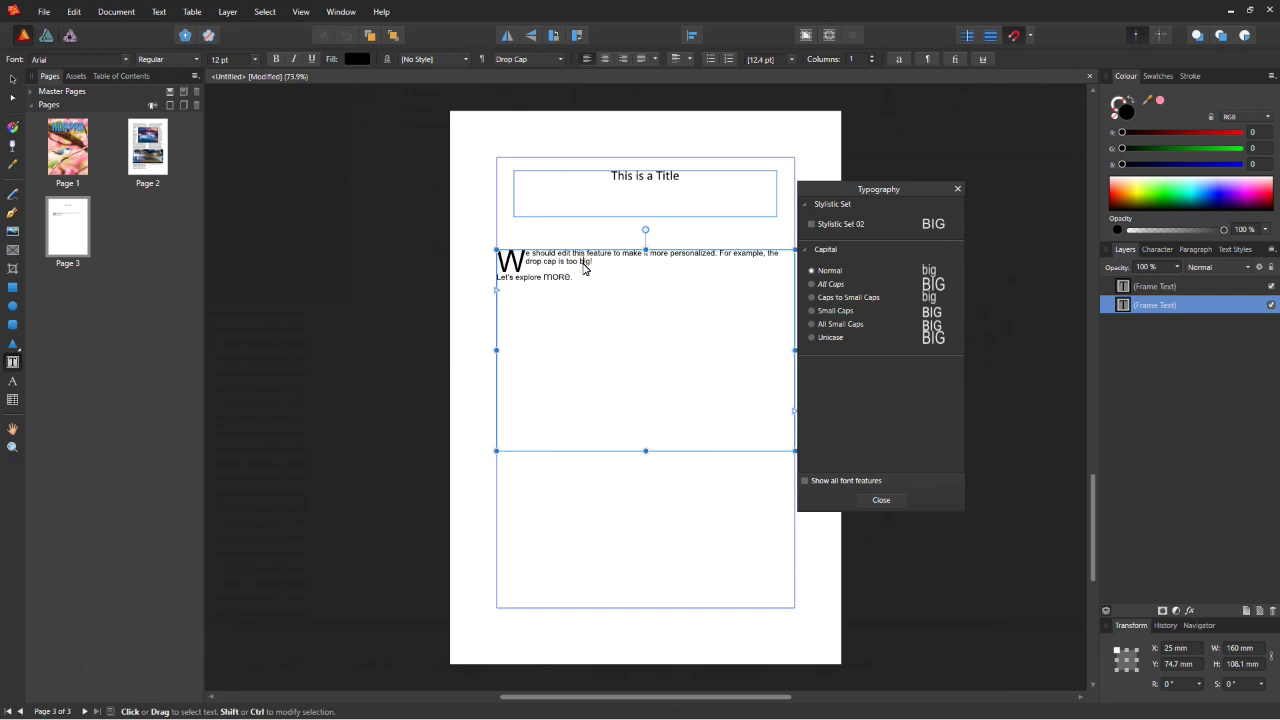
click(881, 500)
- Place train-2181576_1920.jpg in a new frame below the body text, stretched to full page width
click(343, 251)
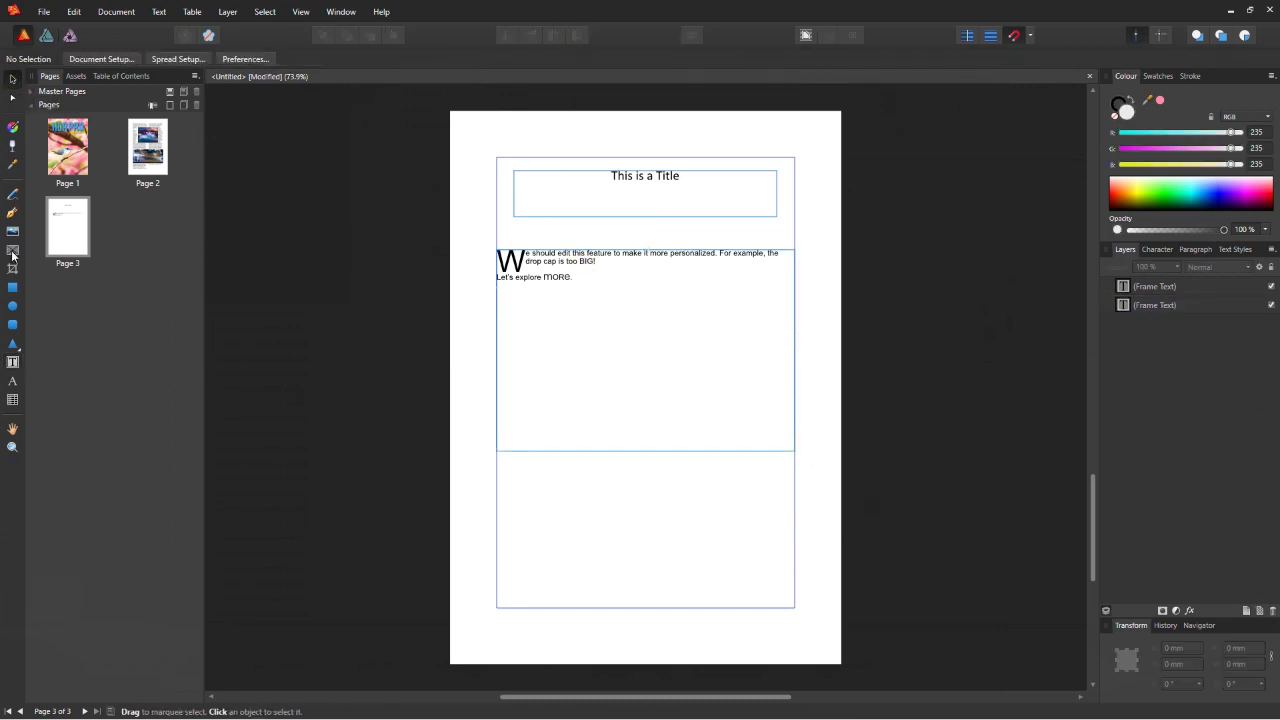
click(12, 250)
mouse_move(494, 326)
mouse_down()
mouse_move(789, 534)
mouse_move(831, 469)
mouse_move(841, 494)
mouse_up()
key(ctrl+shift+p)
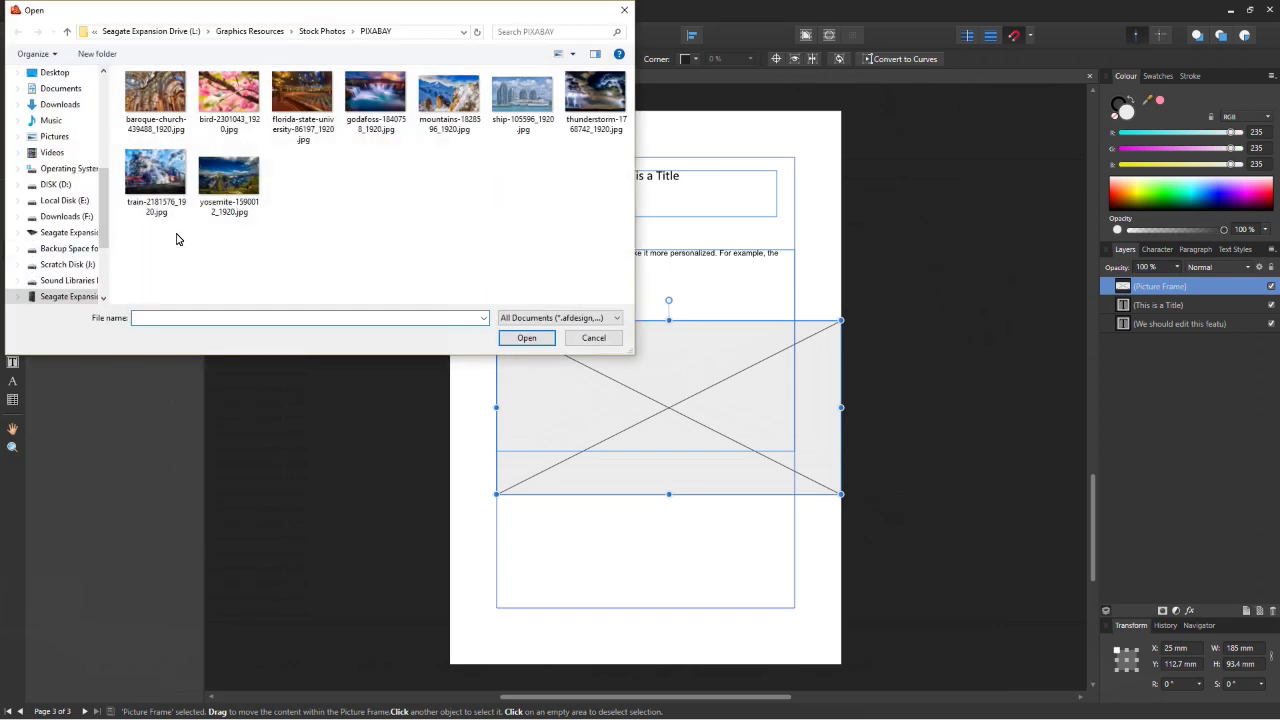
double_click(155, 173)
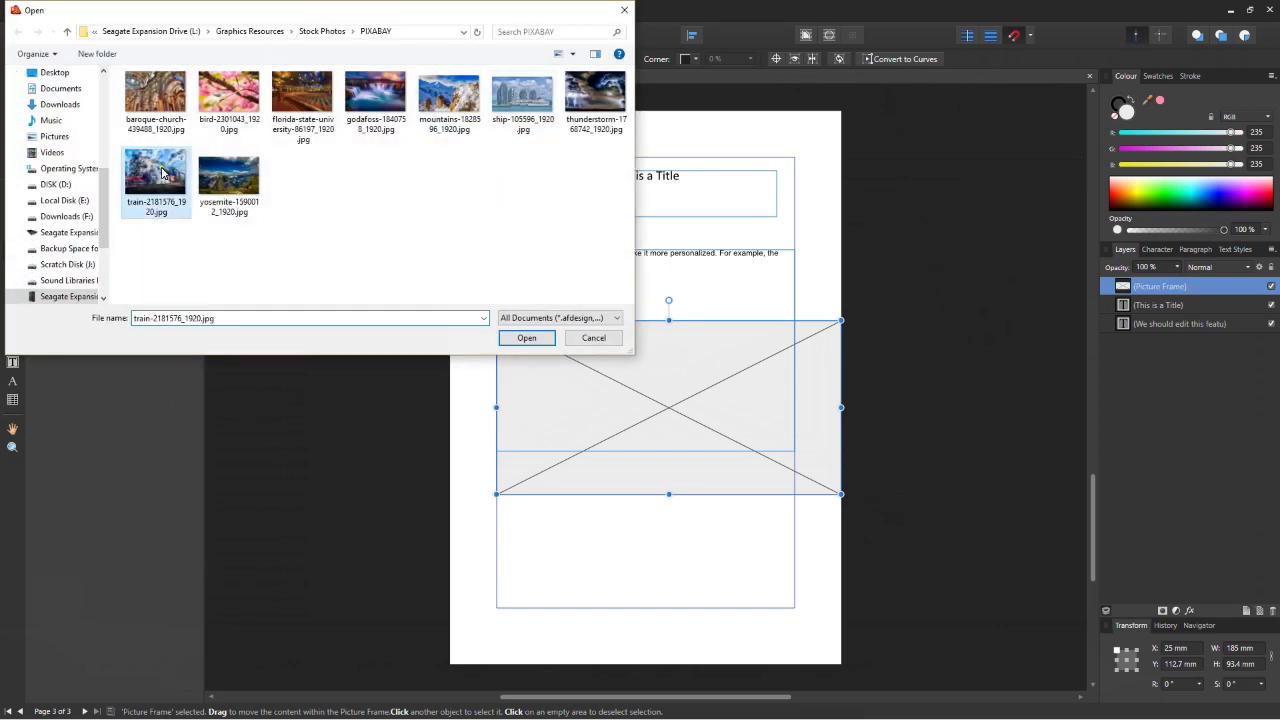
drag(496, 493, 450, 516)
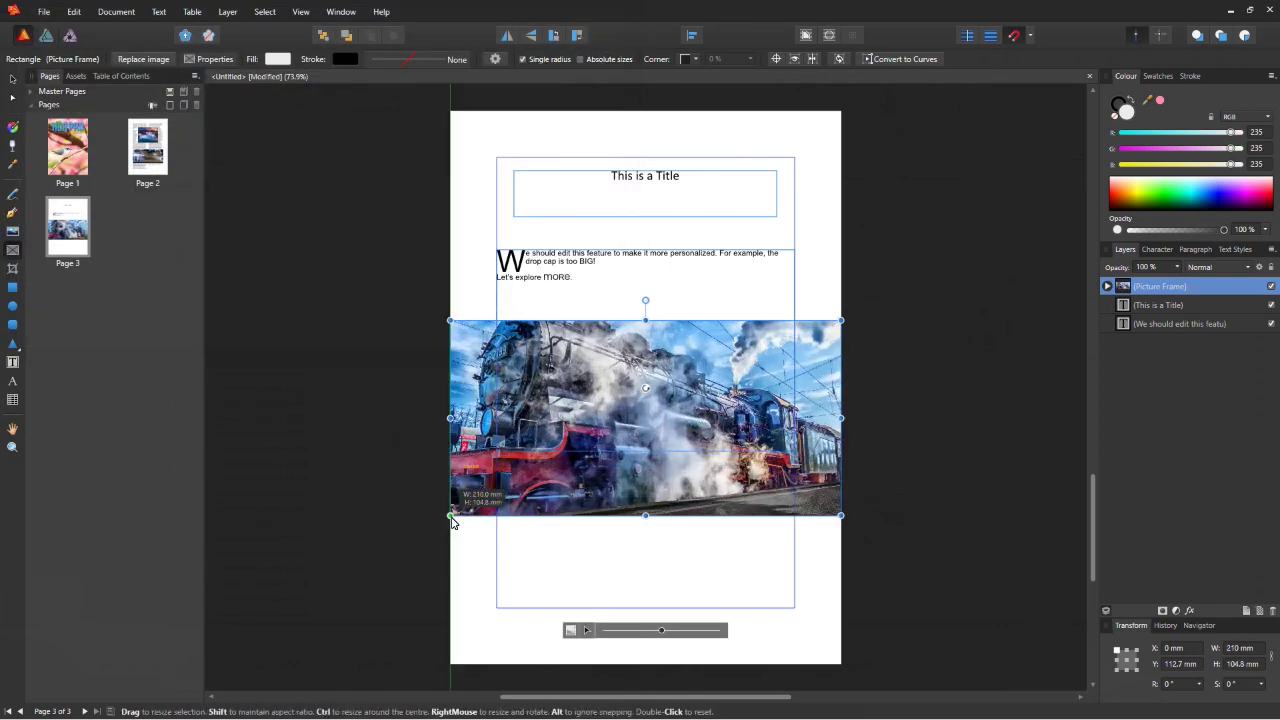
click(11, 79)
click(364, 347)
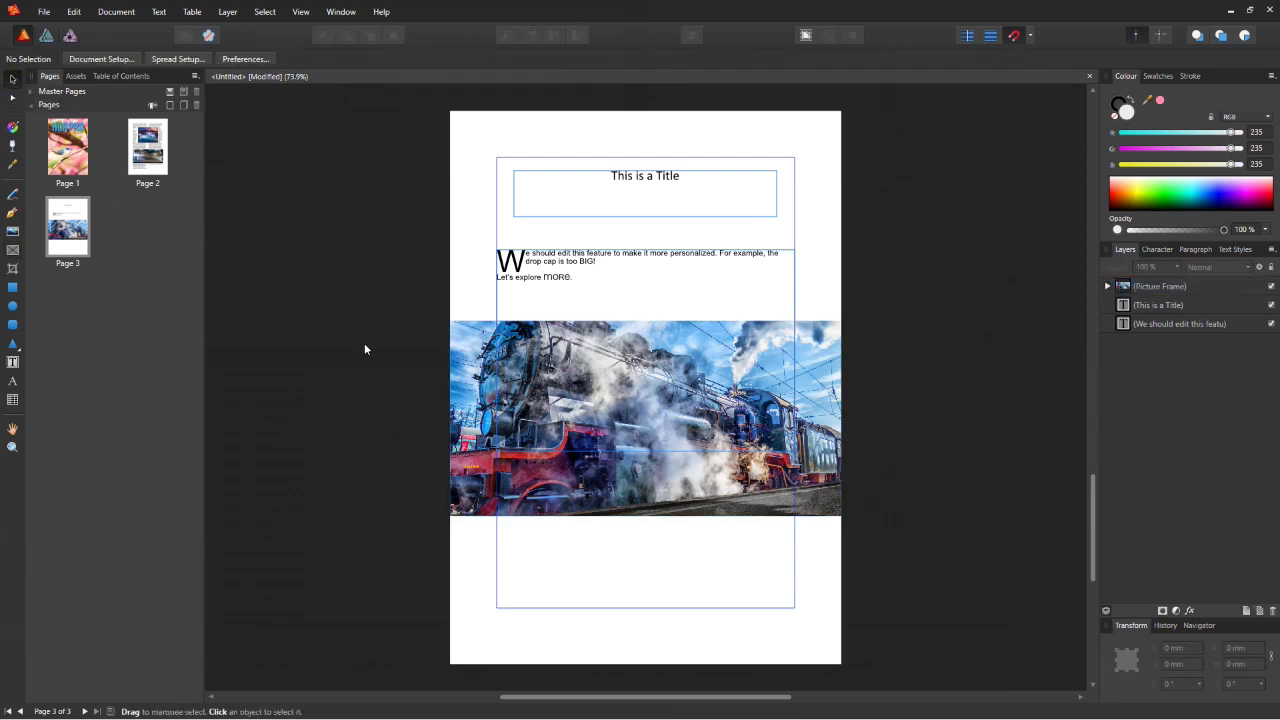
- Draw a text frame below the train photo and type 'Next up, we will create a Bulleted list'
key(t)
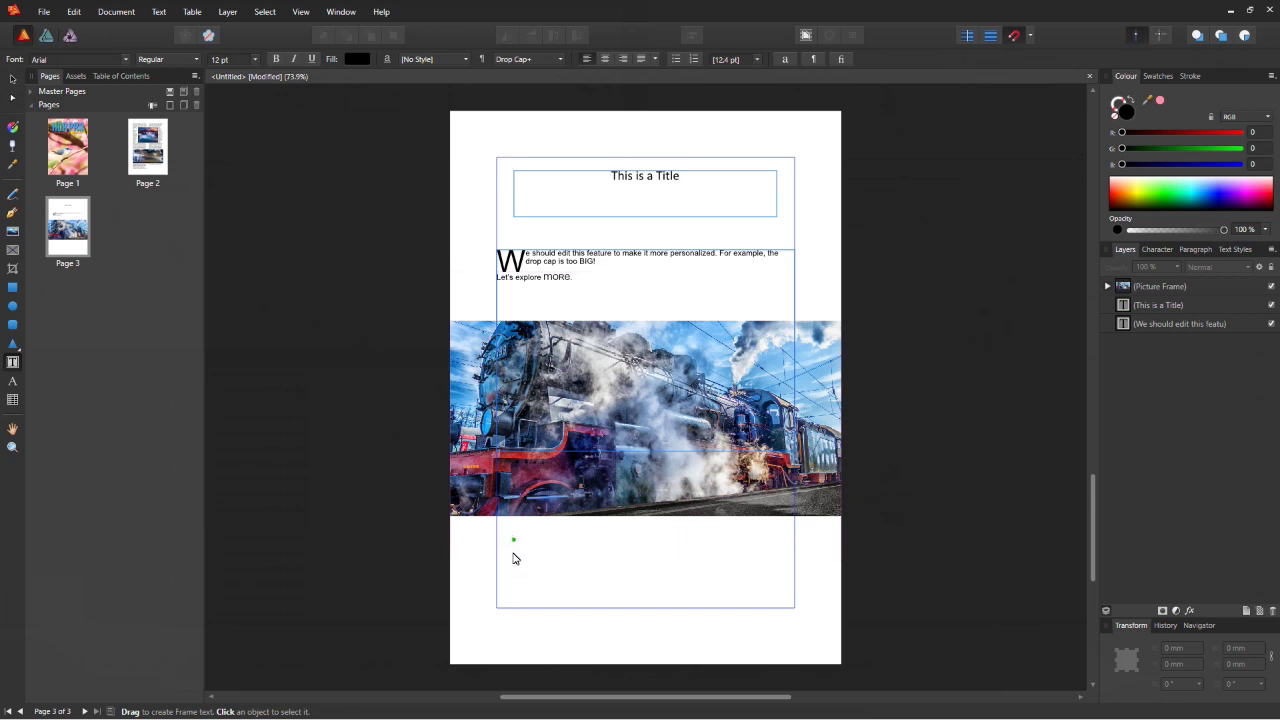
drag(496, 523, 794, 608)
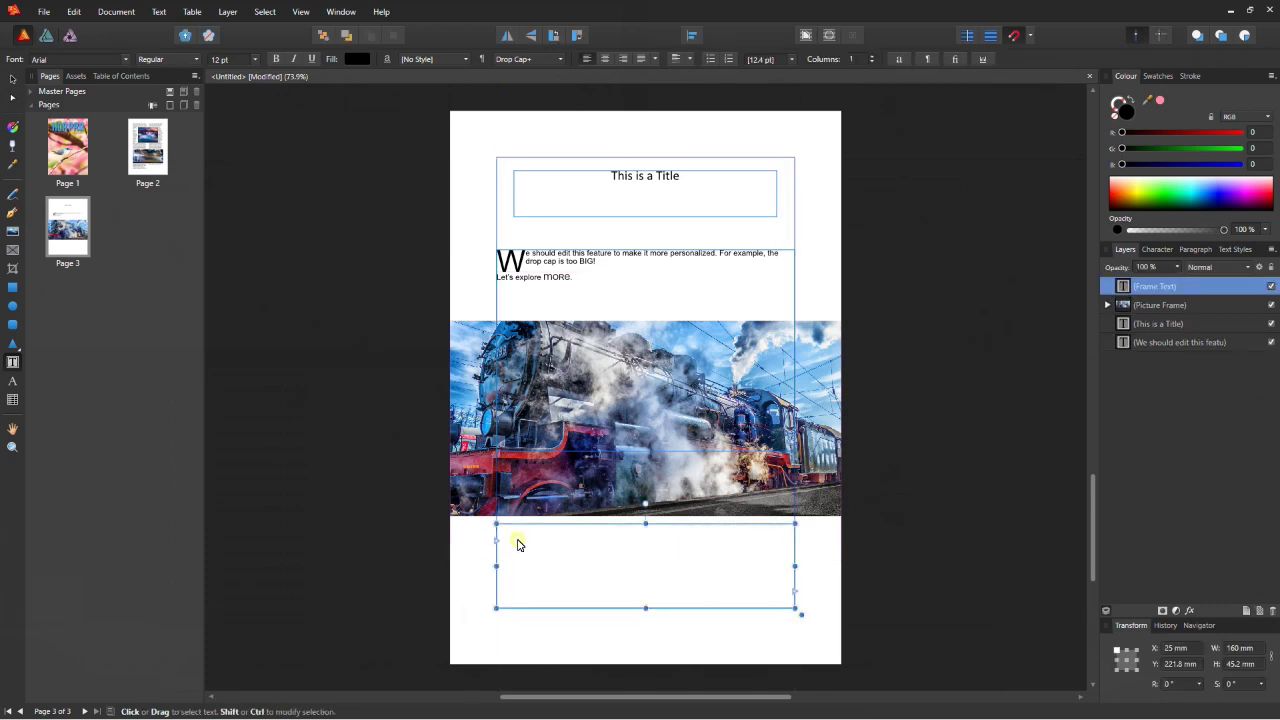
click(522, 548)
text(Next up, we will cre)
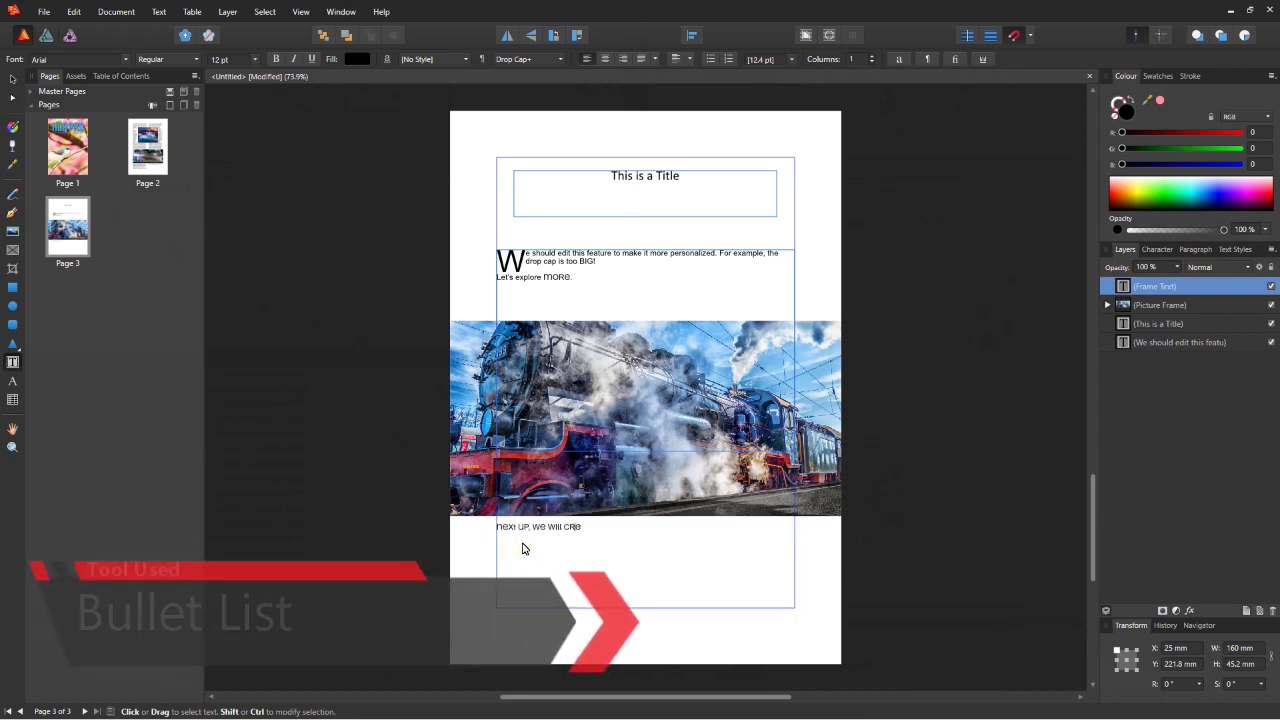
text(ate a Bulleted list)
- Select the frame's text, check the Typography options and delete the selection
key(ctrl+a)
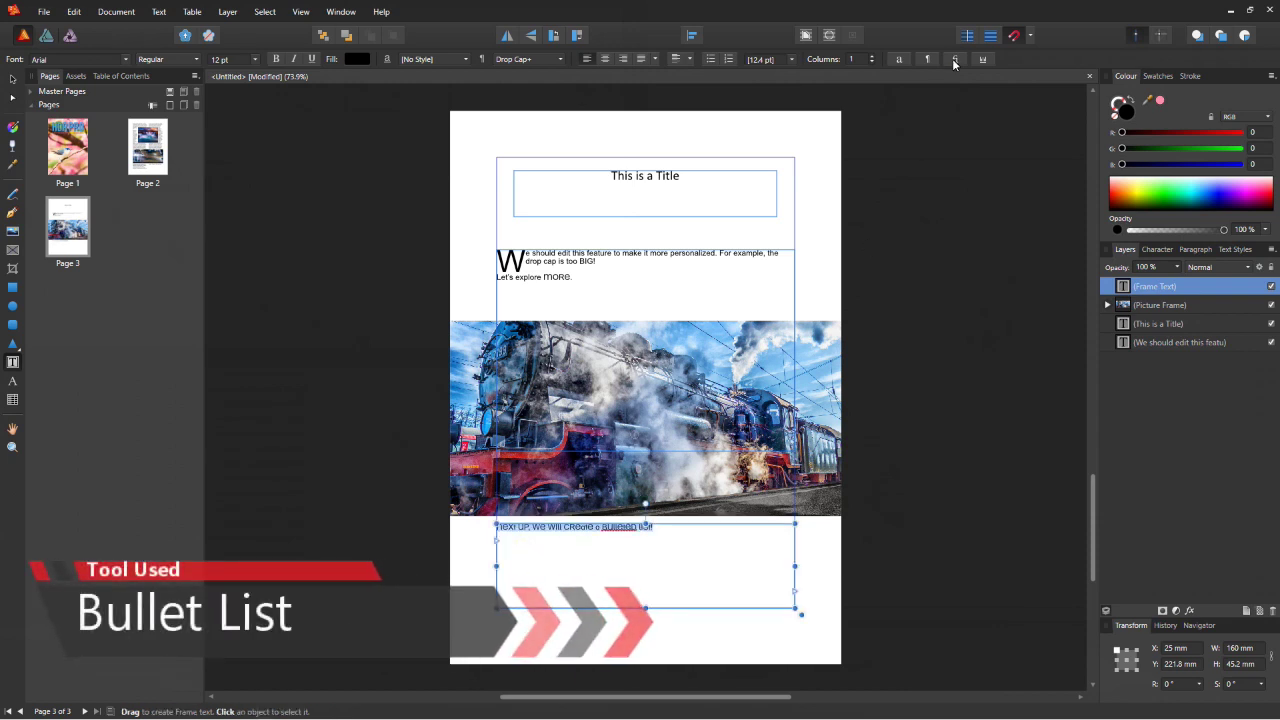
key(ctrl+alt+t)
key(Escape)
key(Delete)
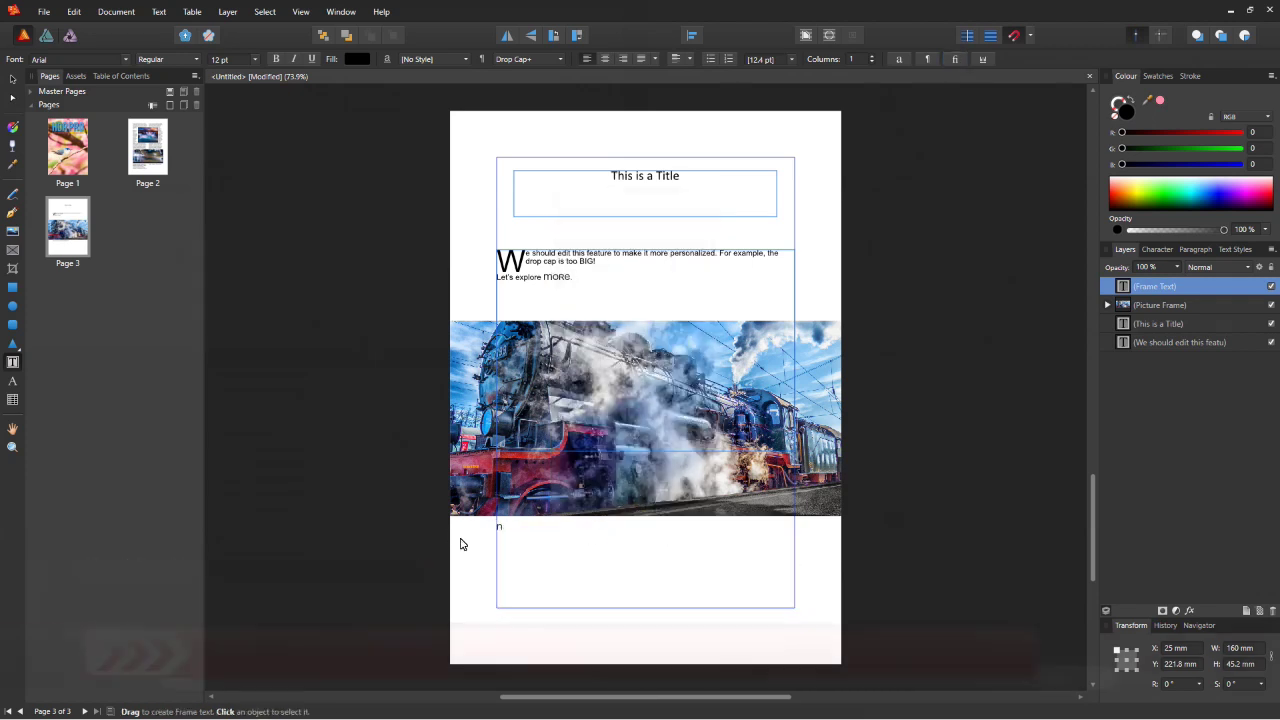
key(ctrl+alt+t)
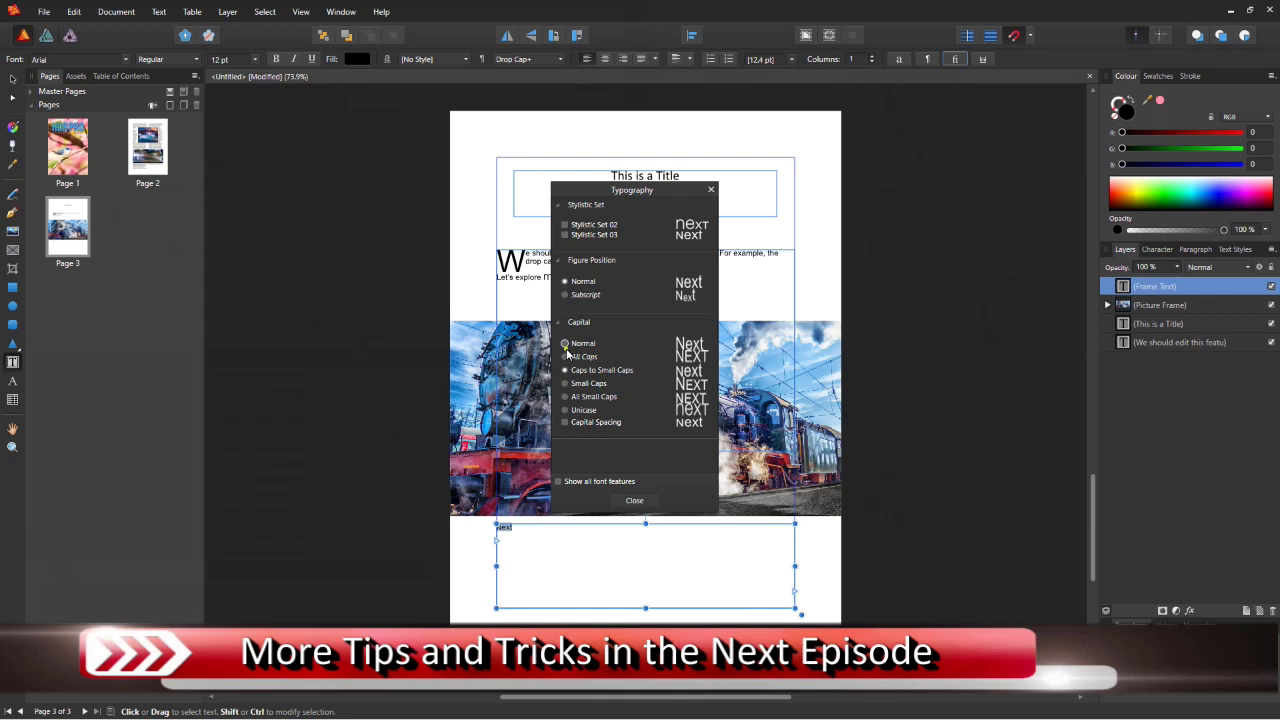
key(Escape)
- In Body style, finish the line as 'Next, we will create a bullet list:', correcting 'bulleted' to 'bullet'
click(528, 59)
click(523, 528)
text(, we will create a)
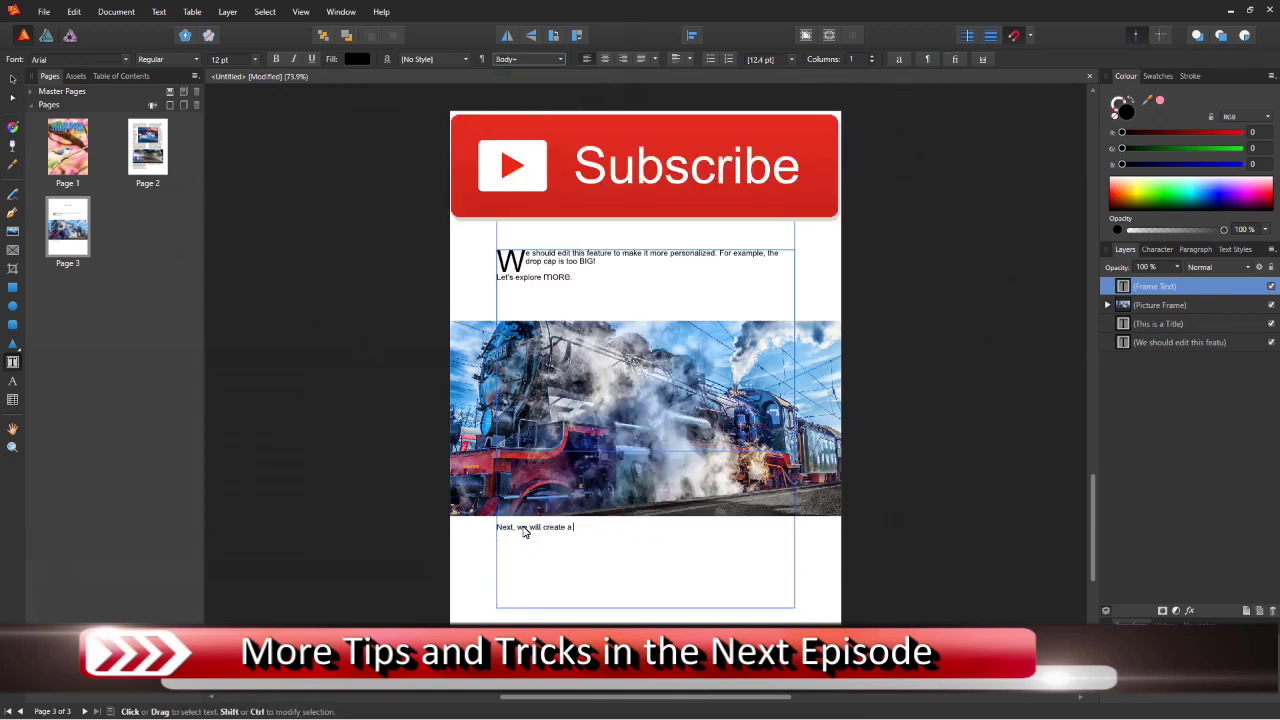
text( bulleted list:)
right_click(588, 528)
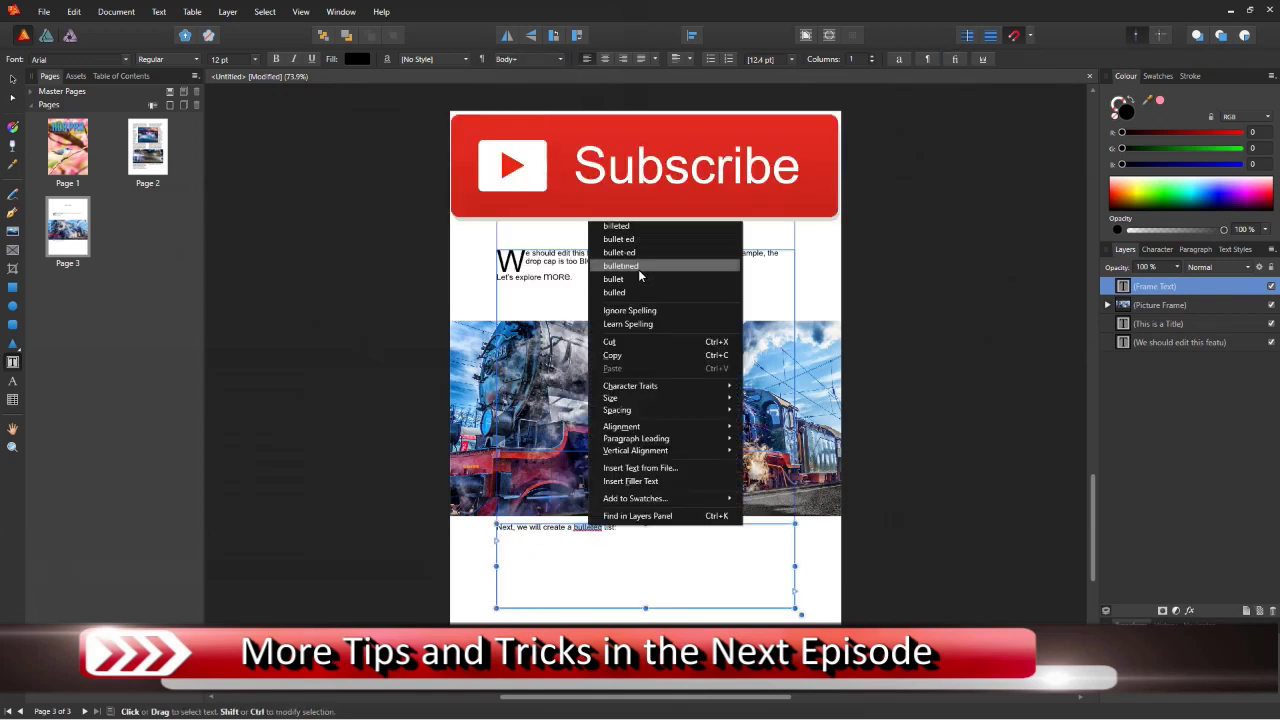
click(615, 268)
- Start a numbered list below the sentence with the first item beginning 'This'
click(628, 537)
click(728, 59)
text(This)
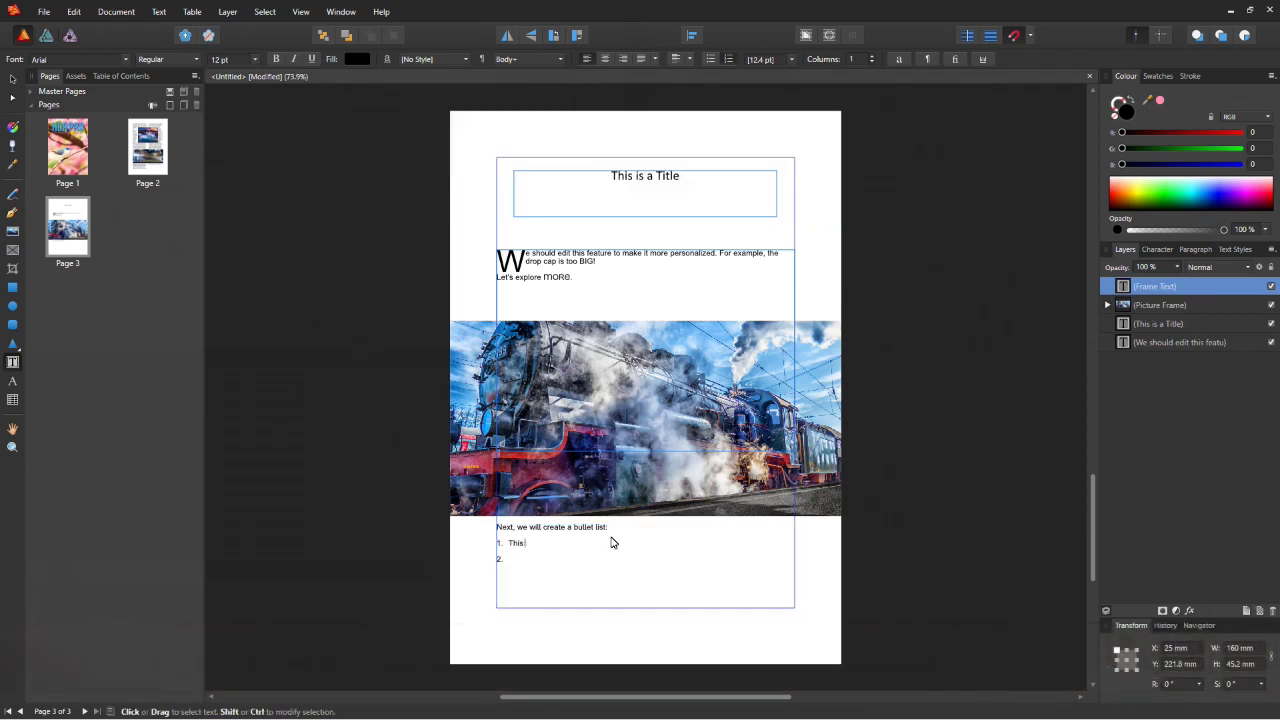